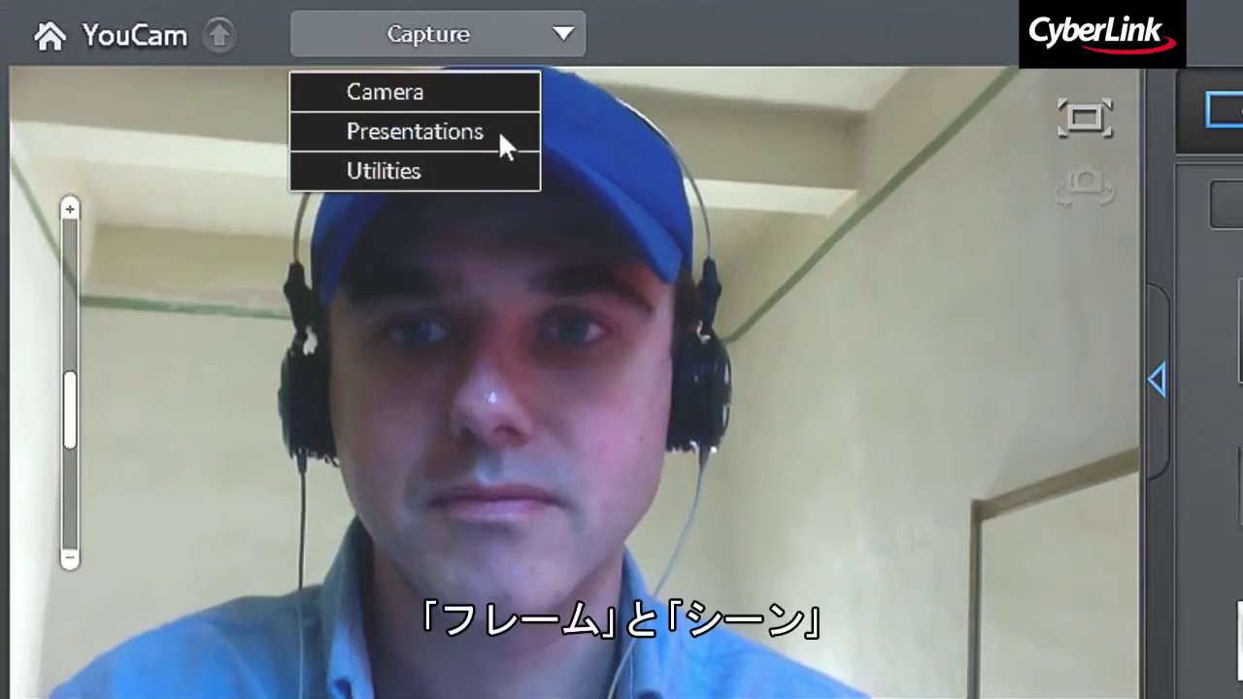
Step: Switch to Create Presentation mode and import the PRESENTATION PowerPoint file from the Desktop
mouse_move(498, 129)
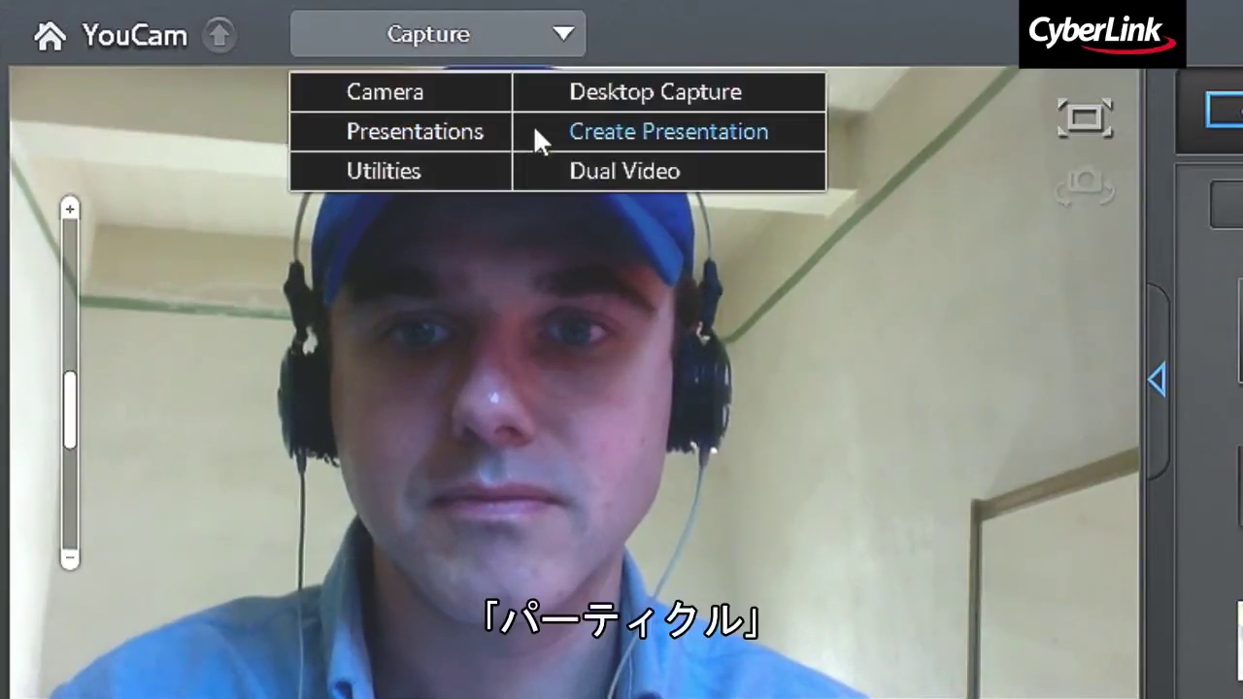
left_click(535, 130)
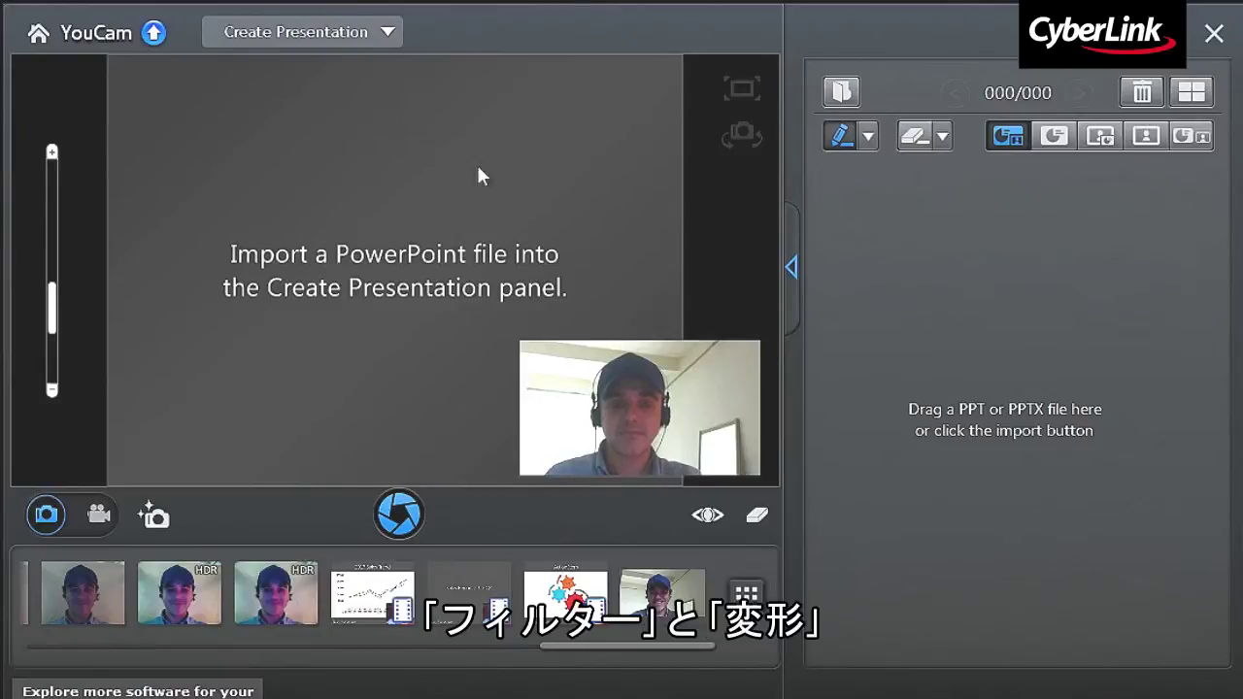
left_click(833, 95)
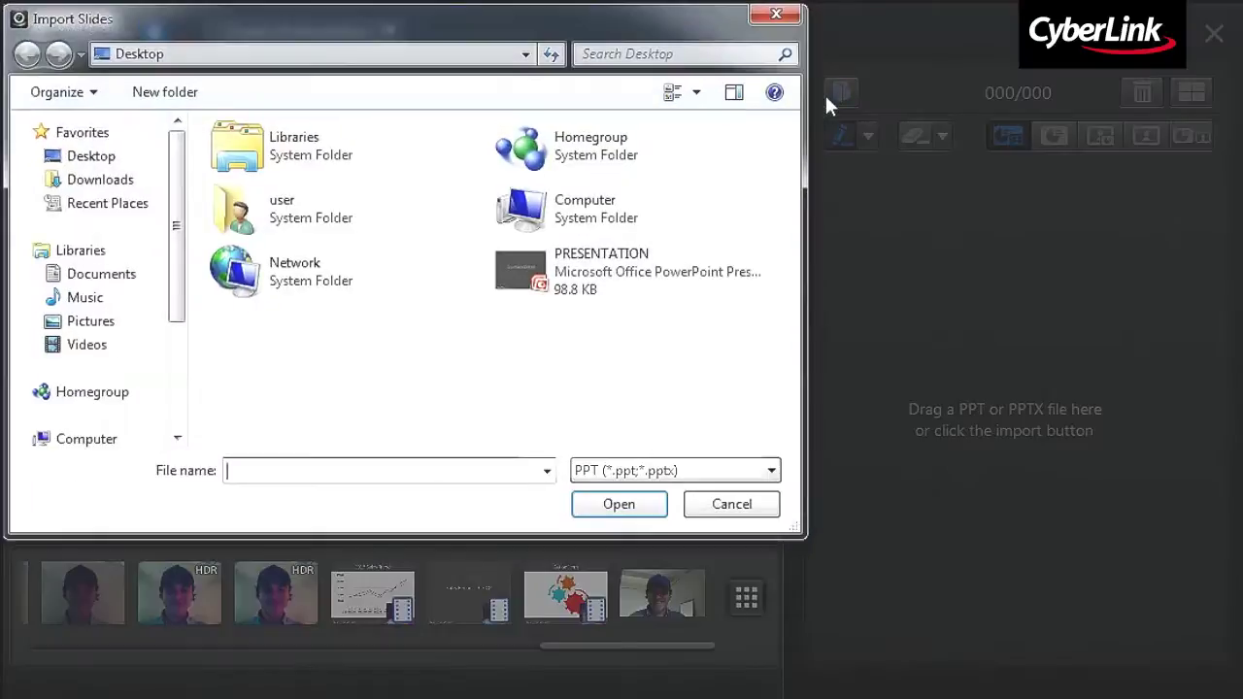
double_click(531, 261)
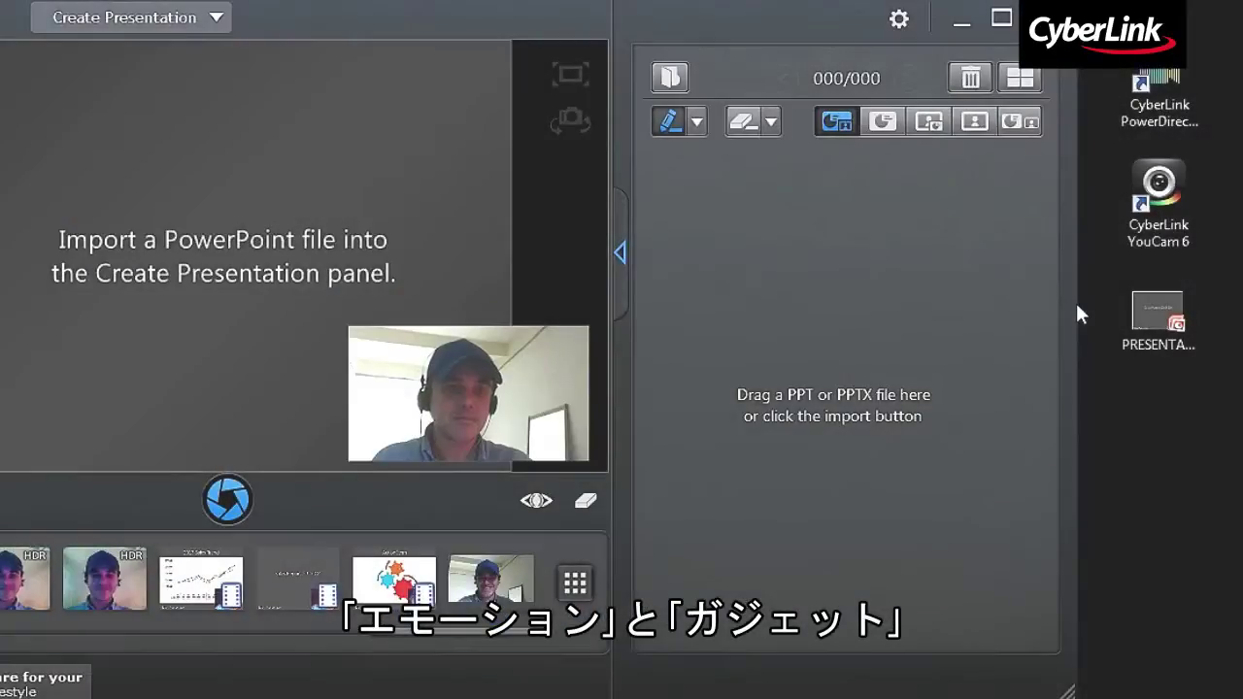
left_click_drag(1141, 315, 861, 319)
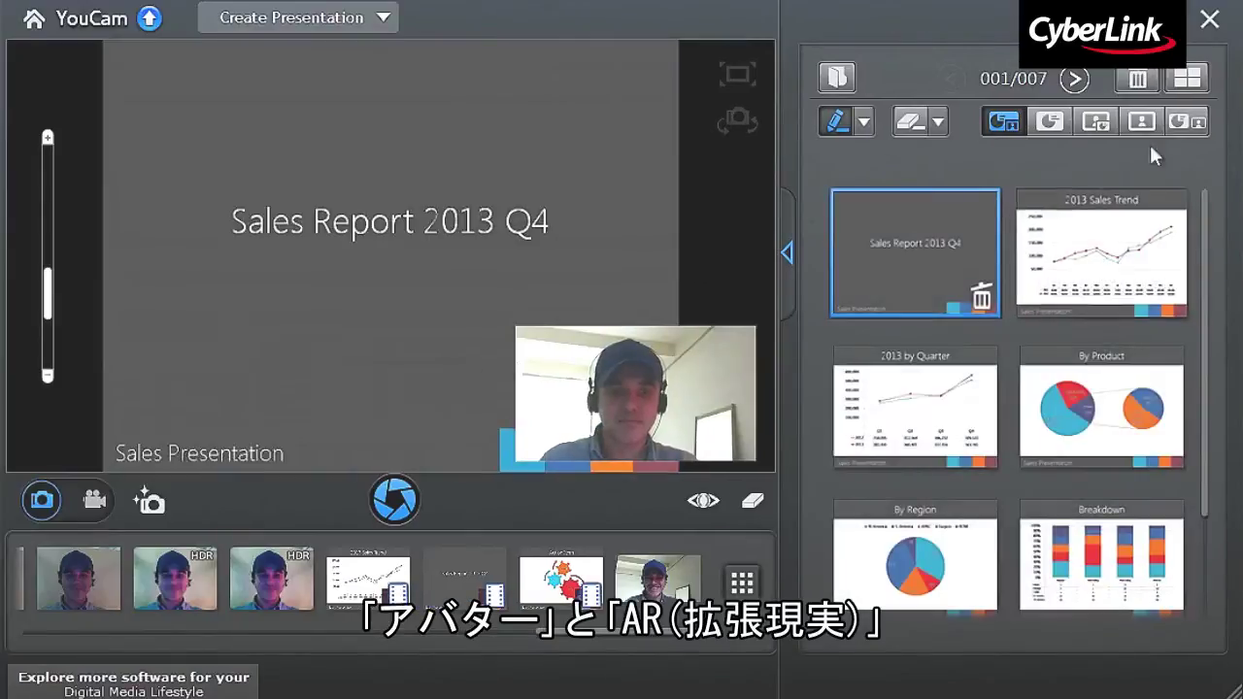
Step: Shrink thumbnails to a three-column grid and view 2013 Sales Trend, 2013 by Quarter, By Product, By Region
left_click(1190, 80)
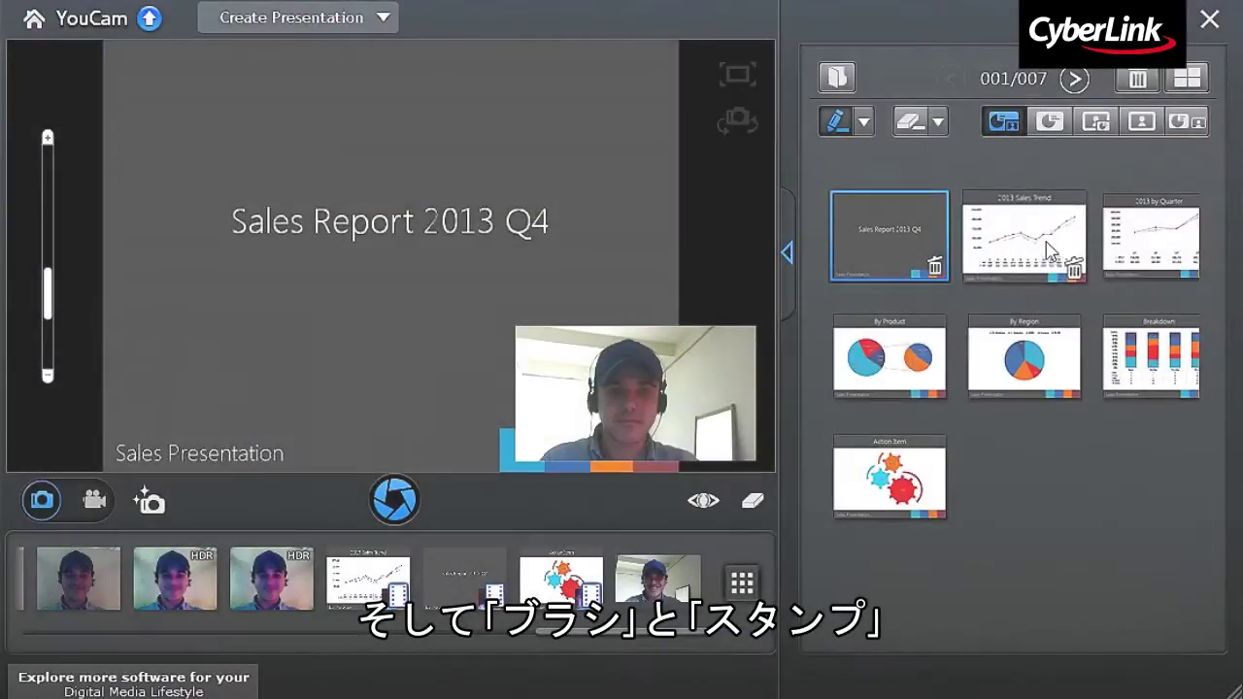
left_click(1049, 251)
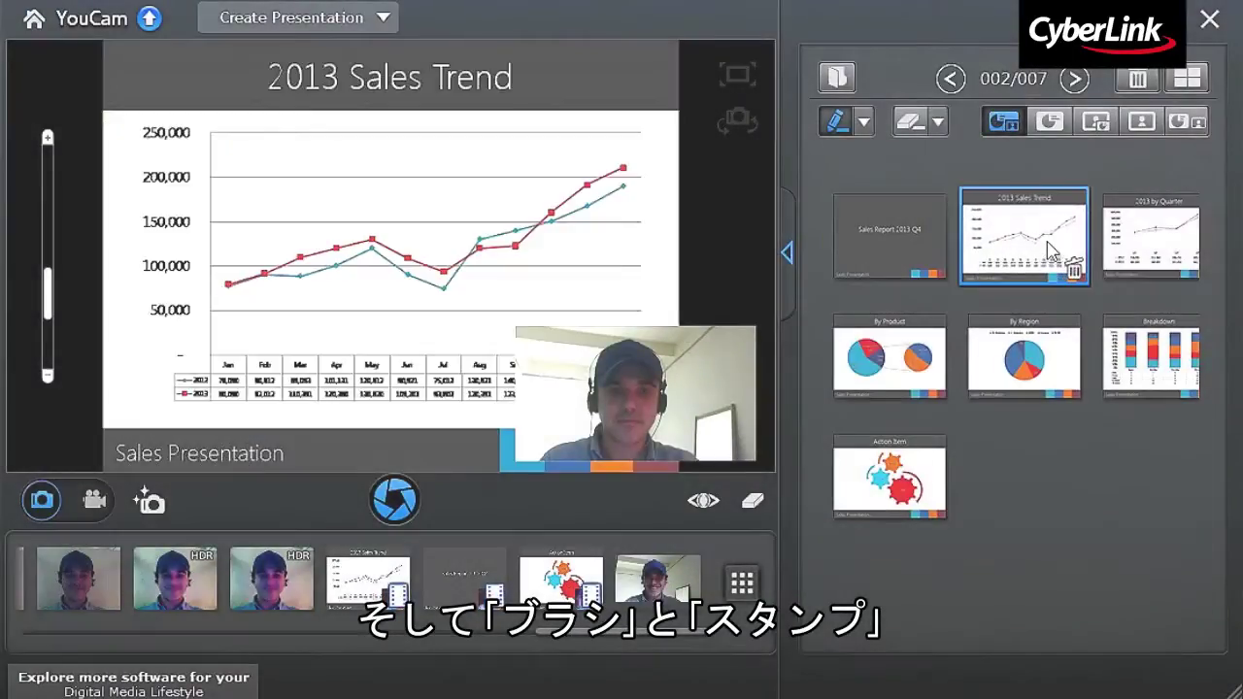
left_click(1144, 245)
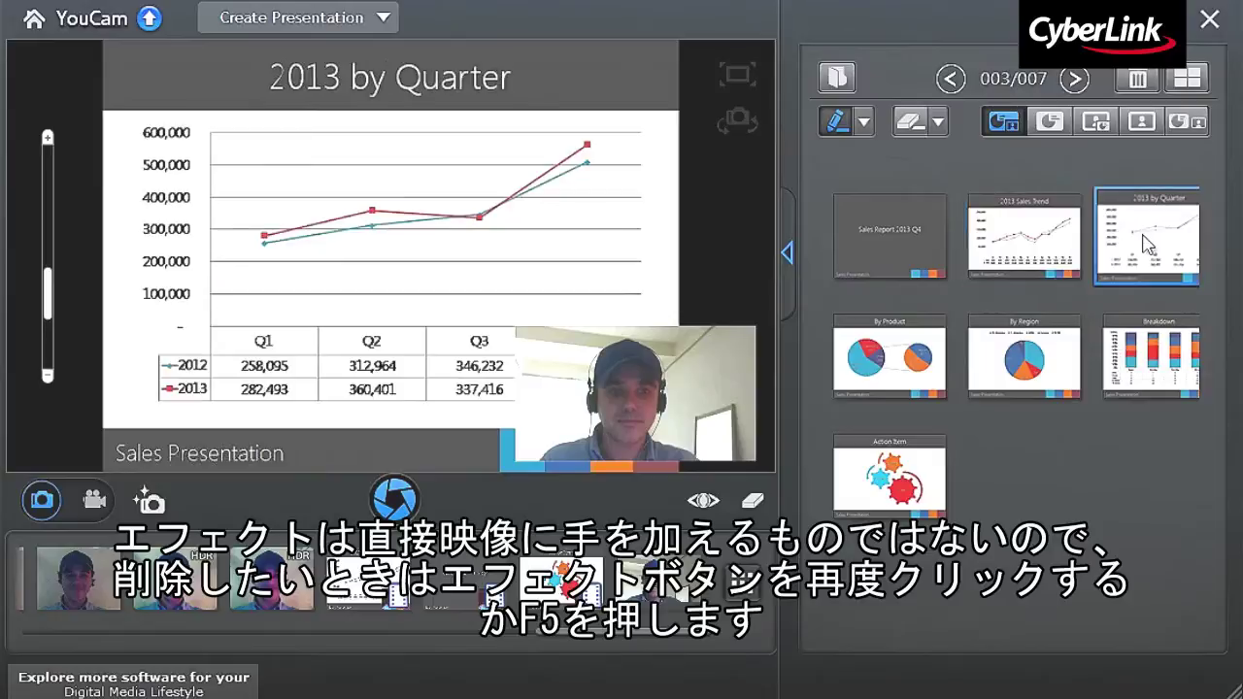
left_click(913, 359)
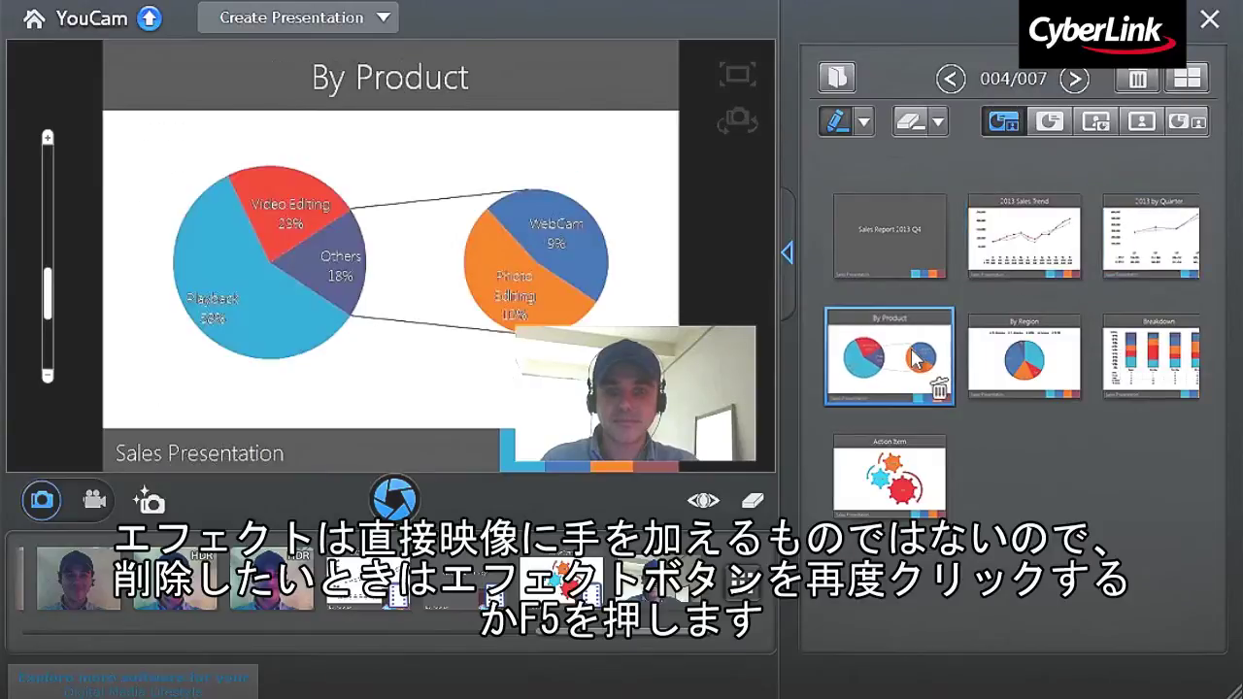
left_click(1021, 360)
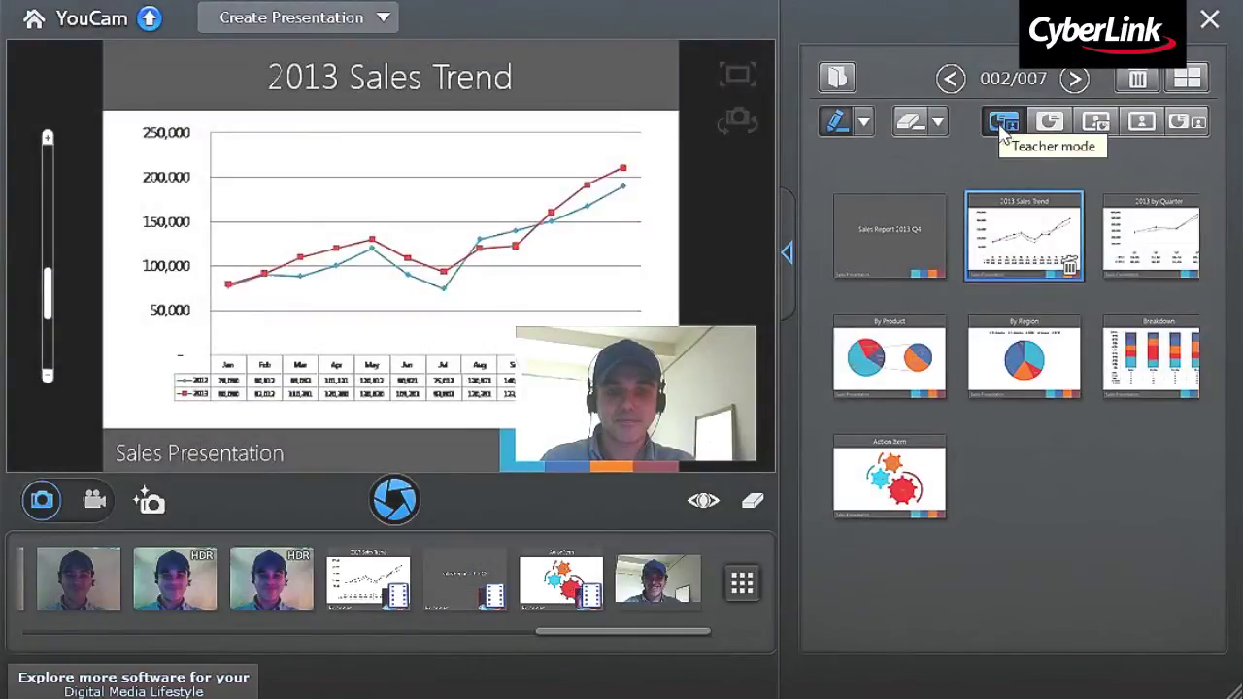
left_click(1052, 123)
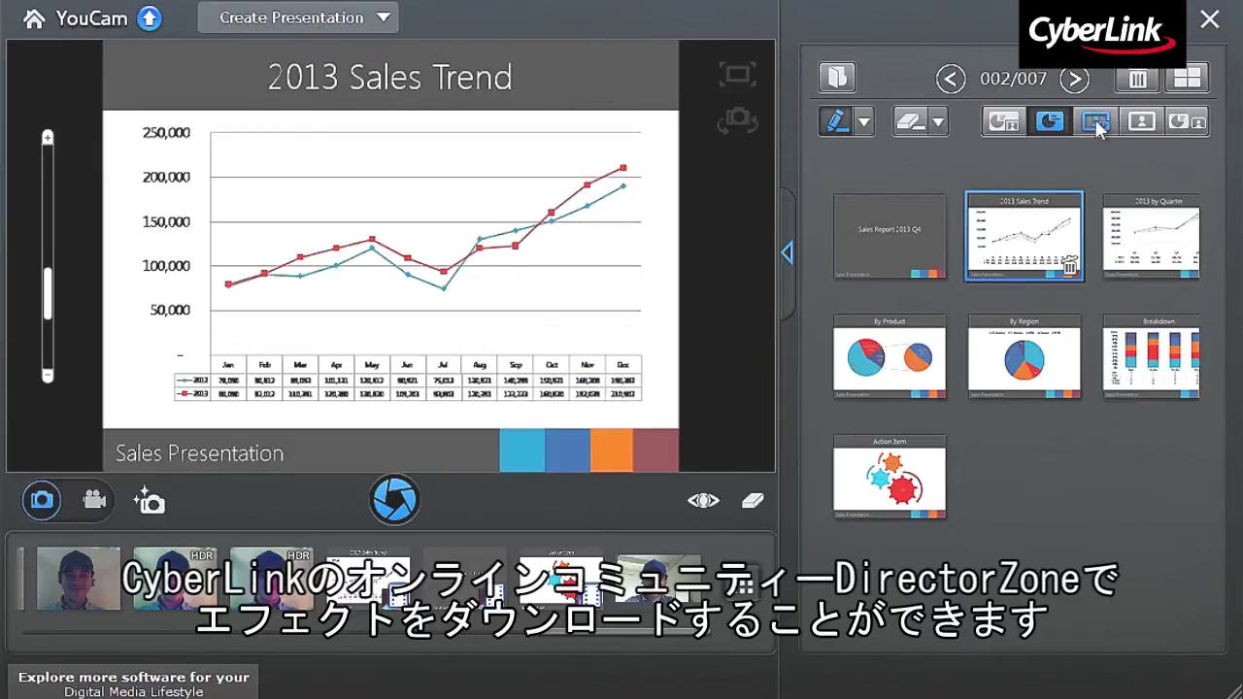
left_click(1096, 126)
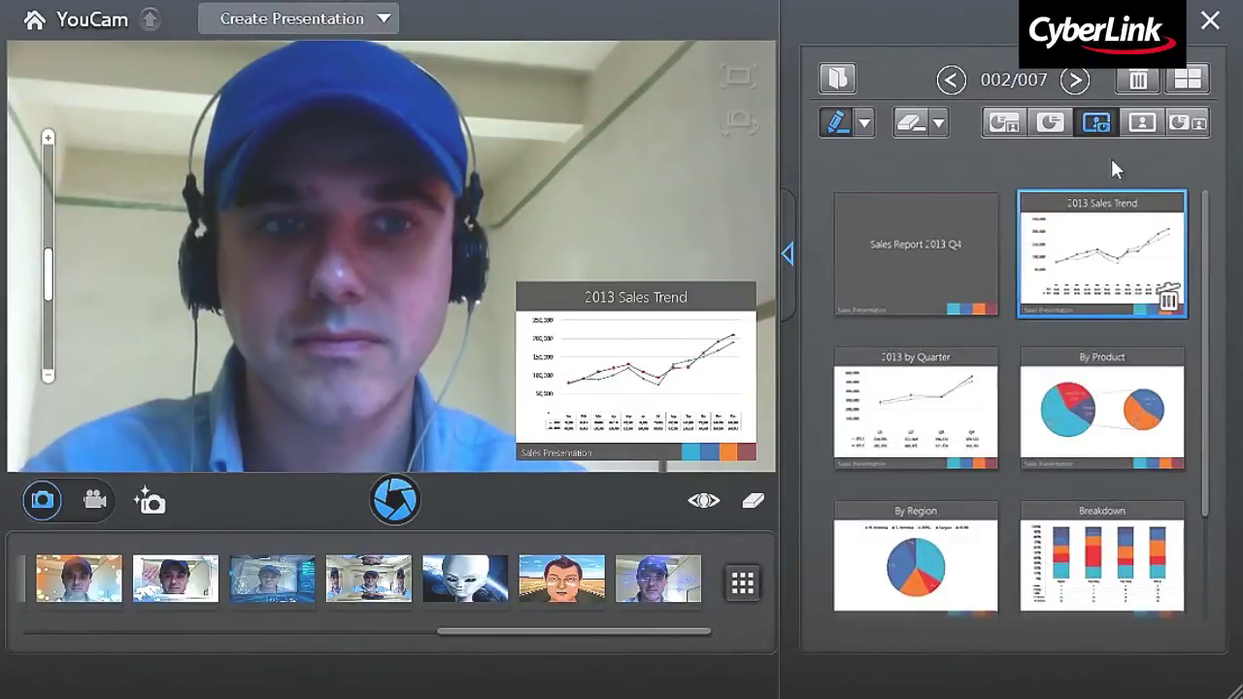
left_click(1141, 122)
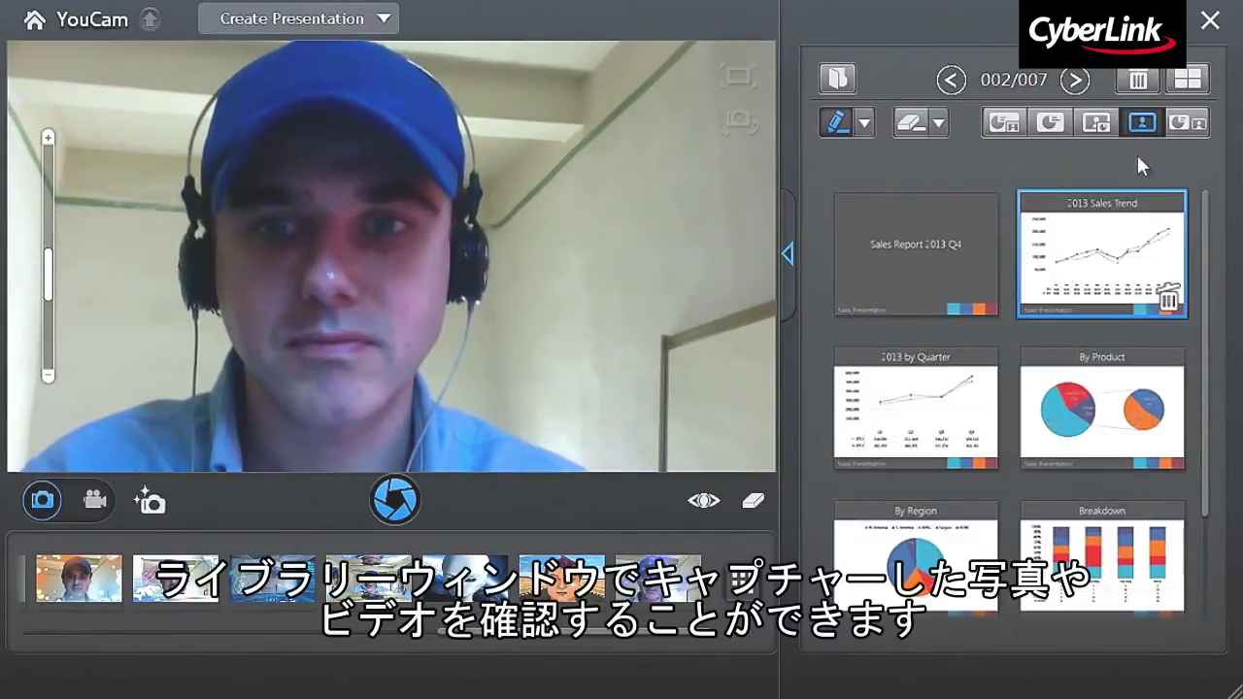
left_click(1187, 125)
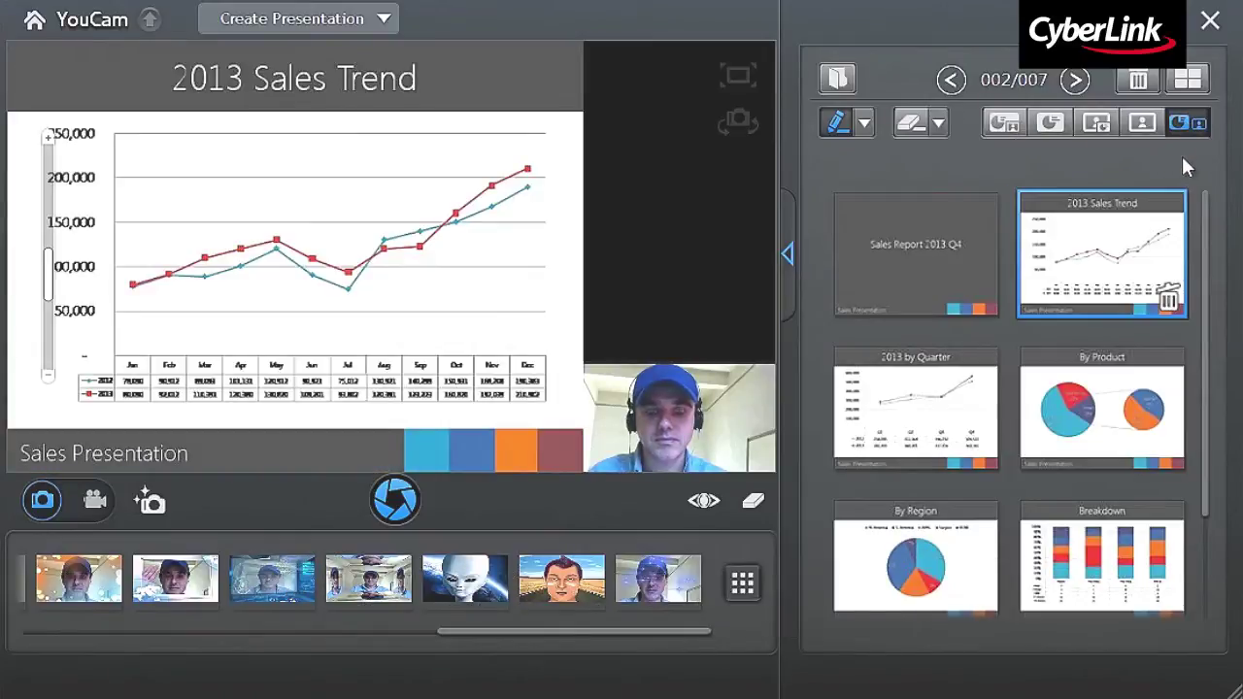
left_click(1005, 125)
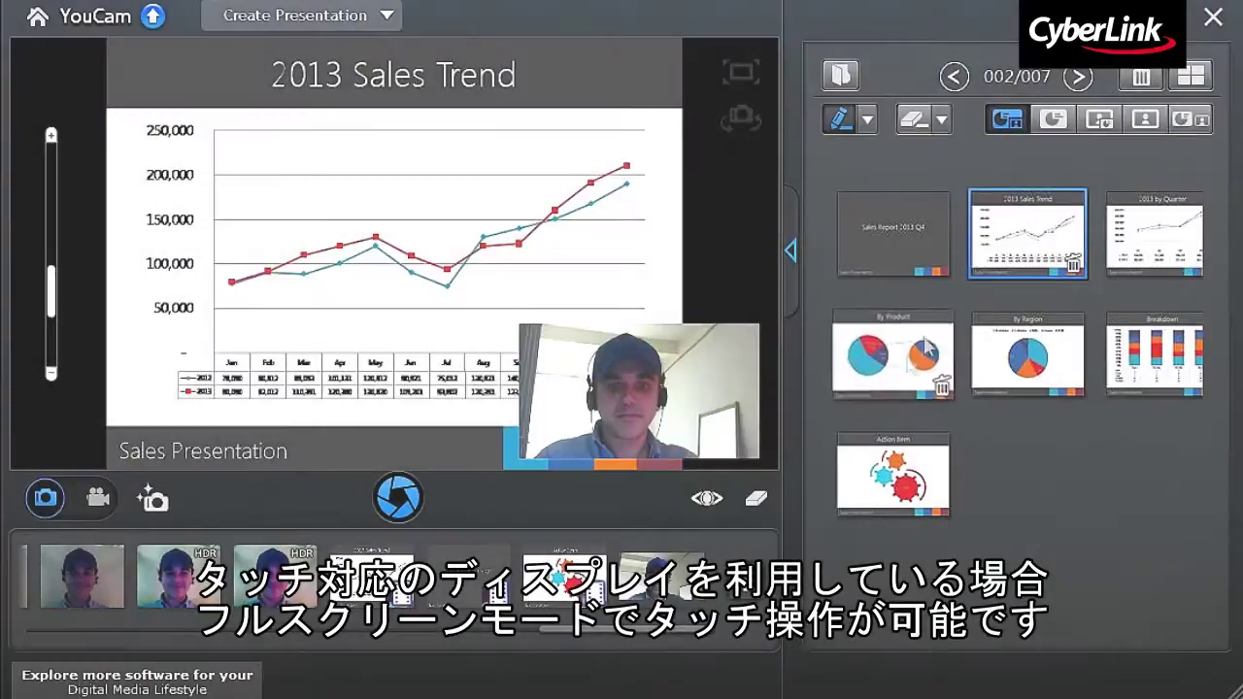
Step: Set webcam noise reduction 60, brightness 30, contrast 35, and manual exposure -4
left_click(707, 499)
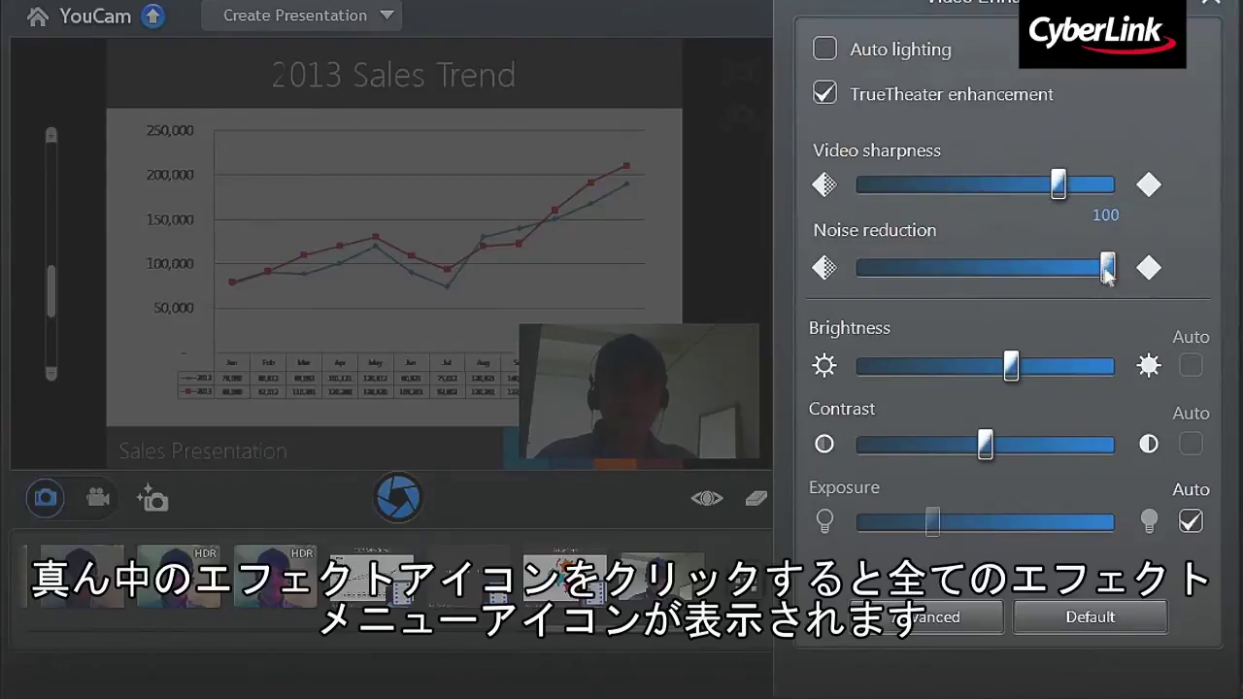
left_click_drag(1108, 275, 1068, 273)
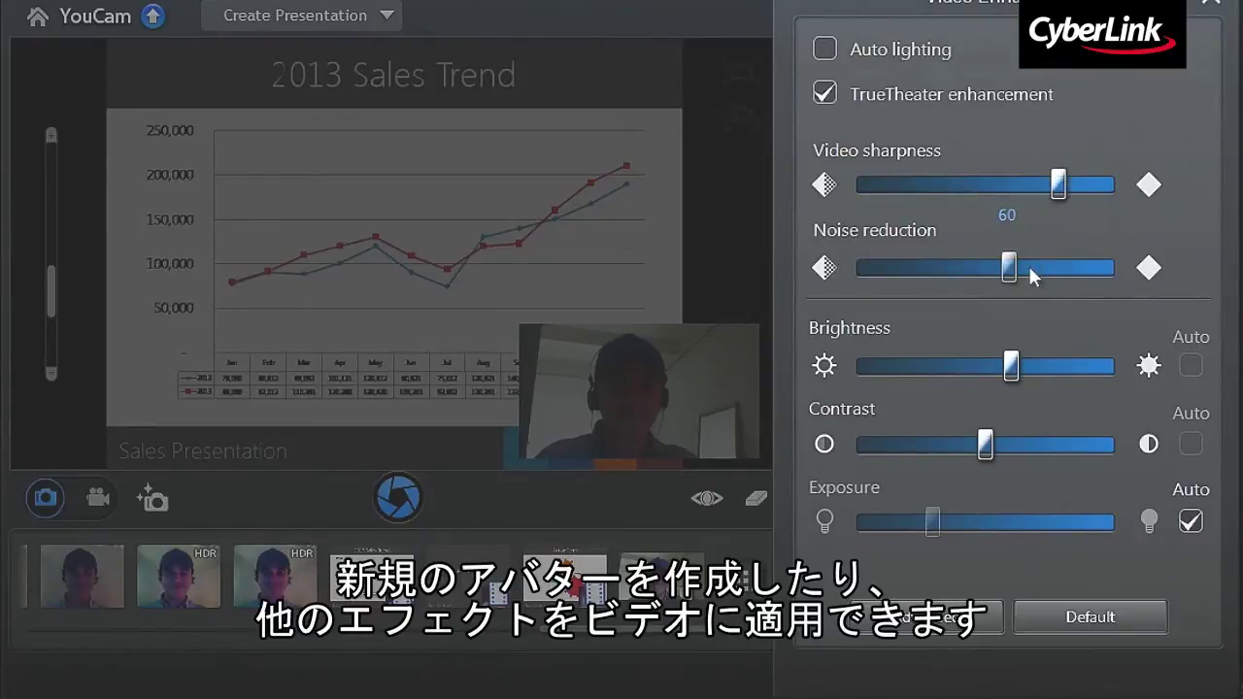
left_click_drag(1016, 372, 1025, 373)
left_click_drag(986, 449, 1001, 446)
left_click(1191, 523)
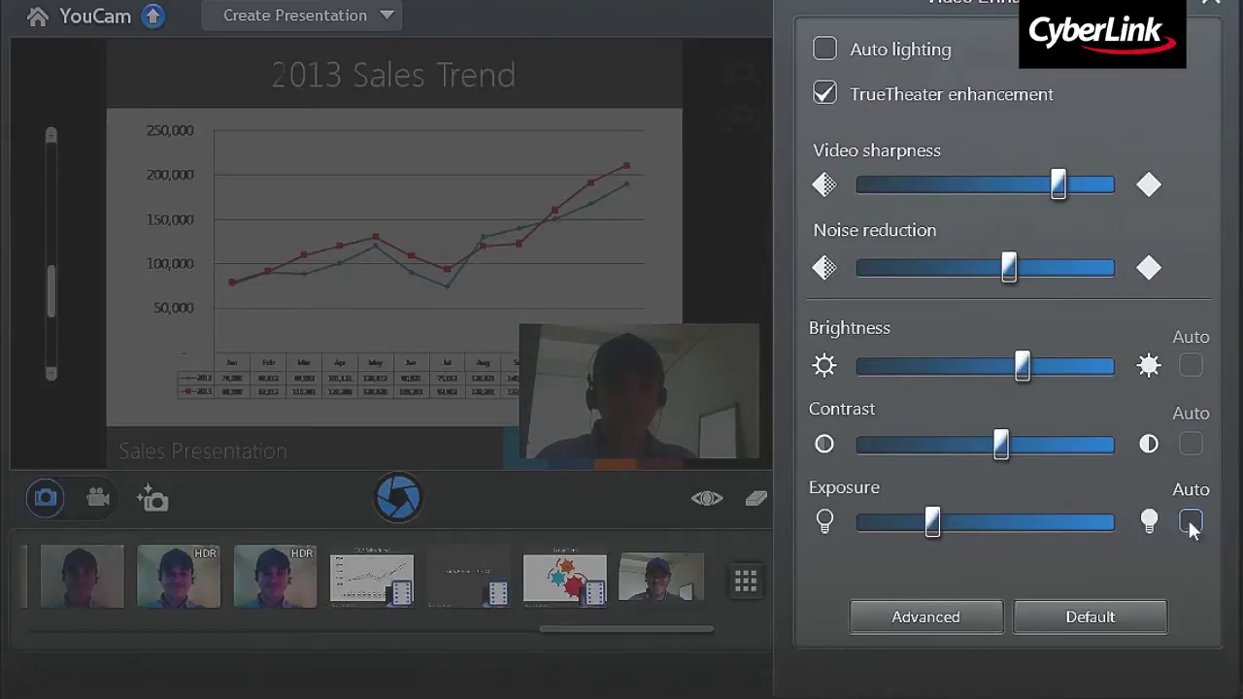
left_click_drag(933, 524, 963, 525)
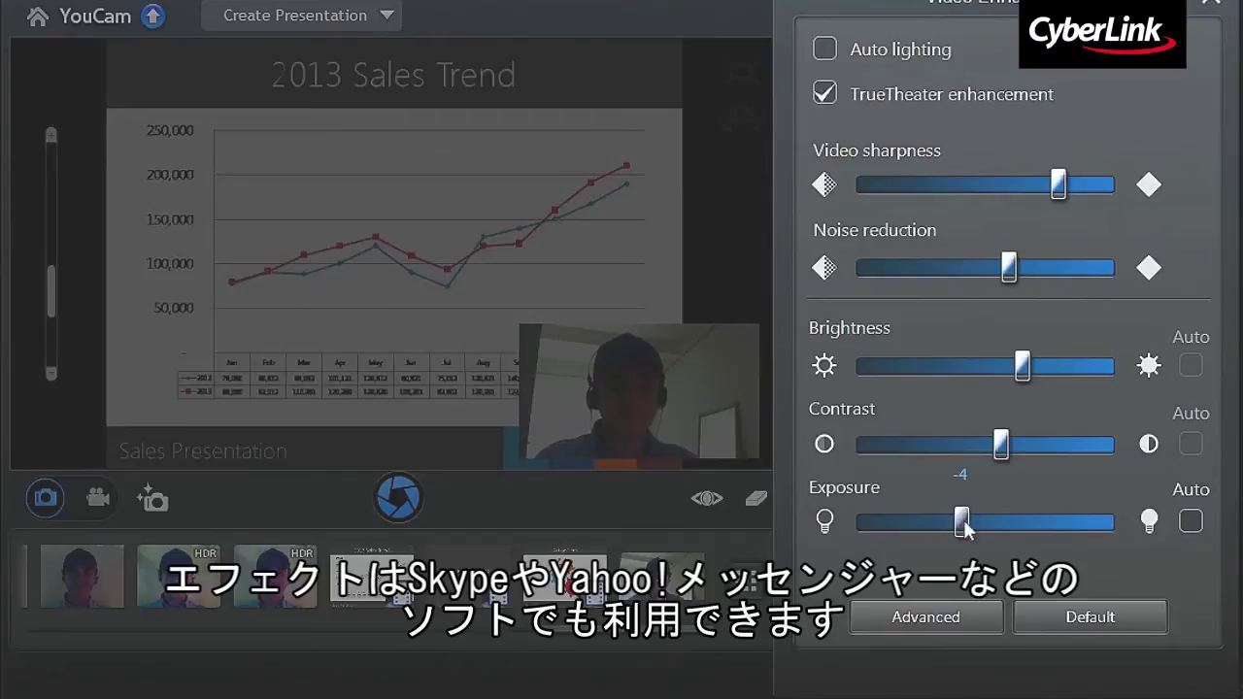
left_click(1210, 8)
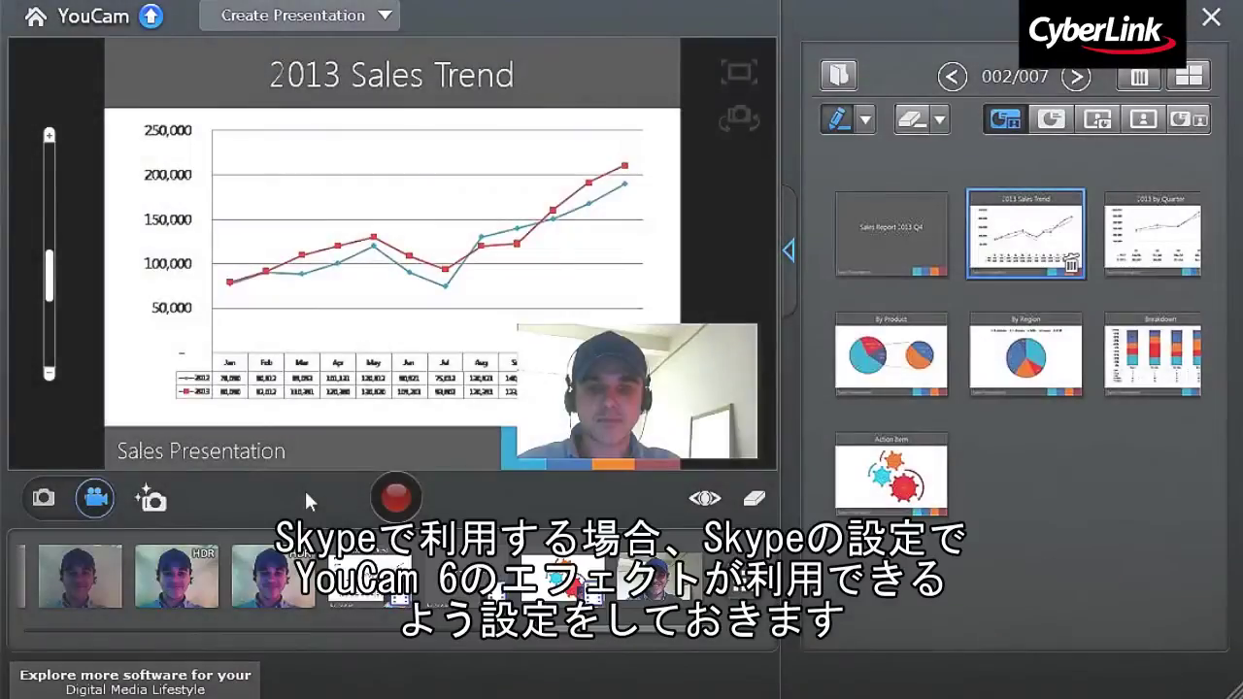
Step: Start recording, switch to Speaker mode with the slide inset, and zoom the webcam in on the face
left_click(394, 499)
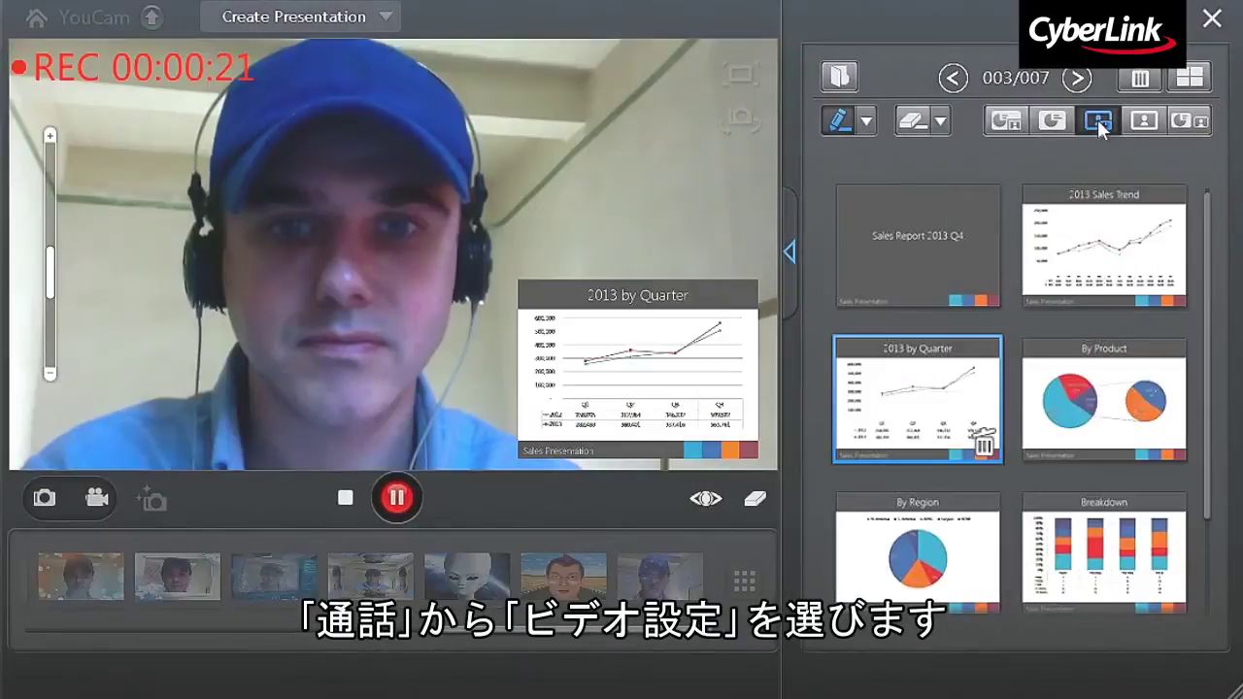
left_click(1097, 120)
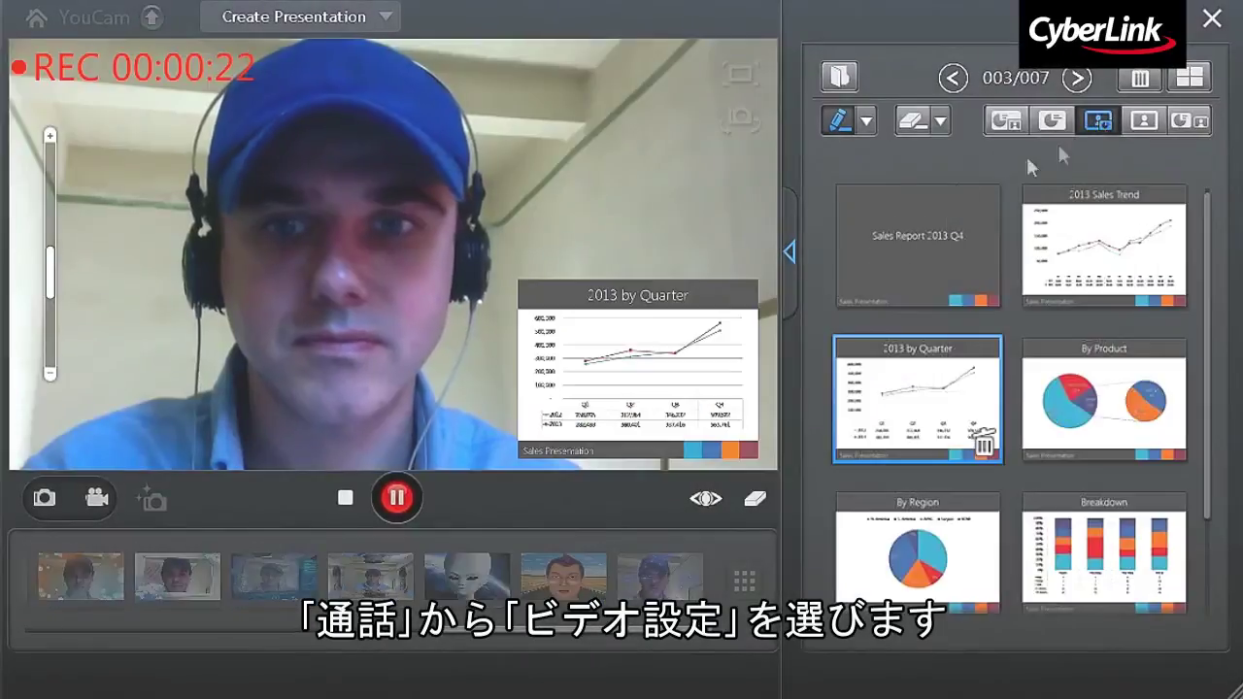
left_click_drag(47, 283, 51, 239)
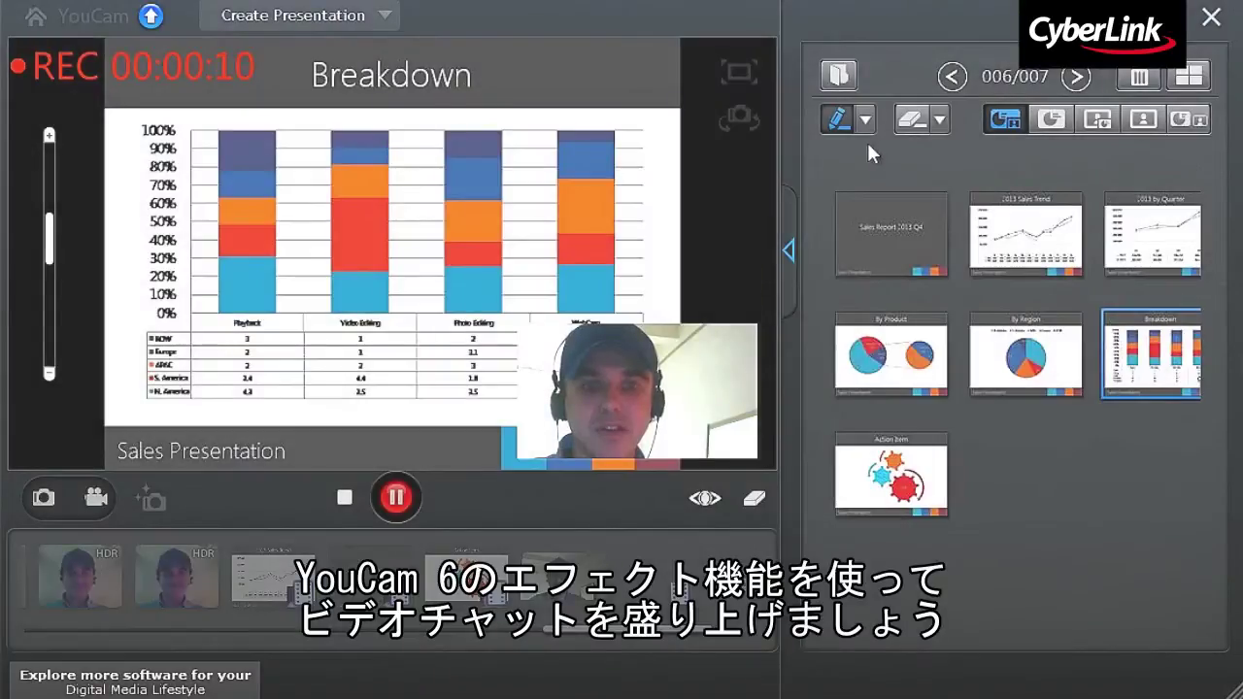
Step: Pick a pen and draw brackets beside the red Video Editing bar and third bar on Breakdown
left_click(865, 120)
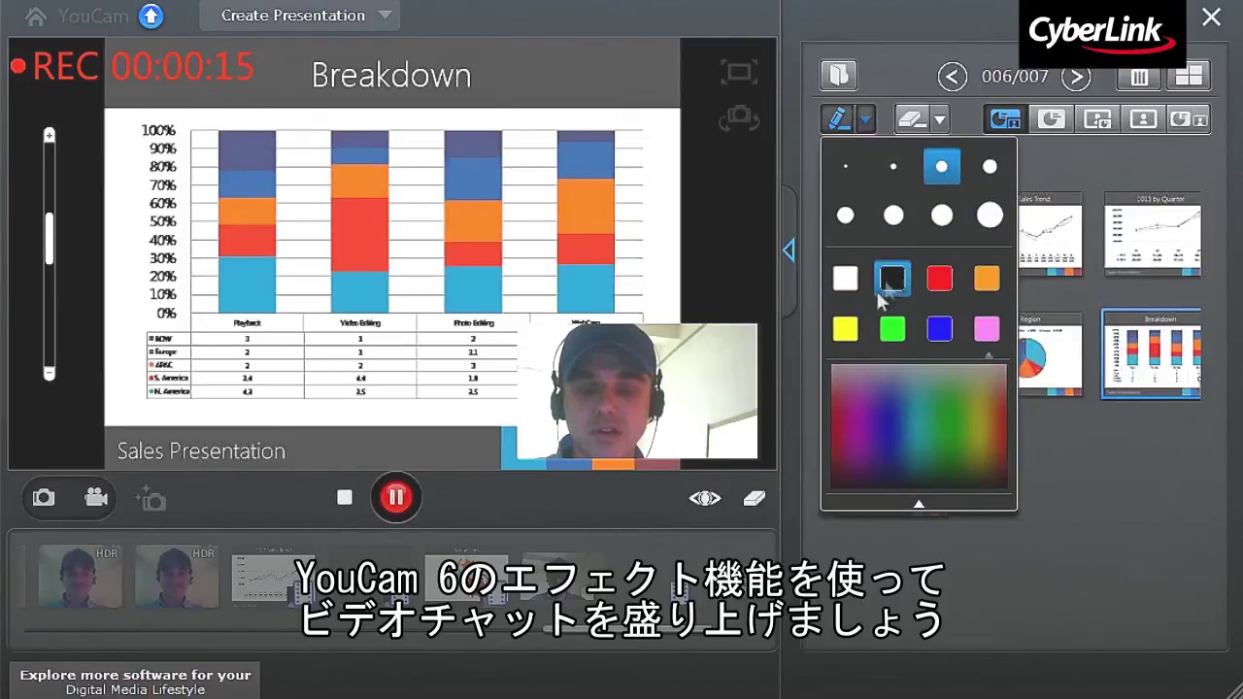
left_click(330, 212)
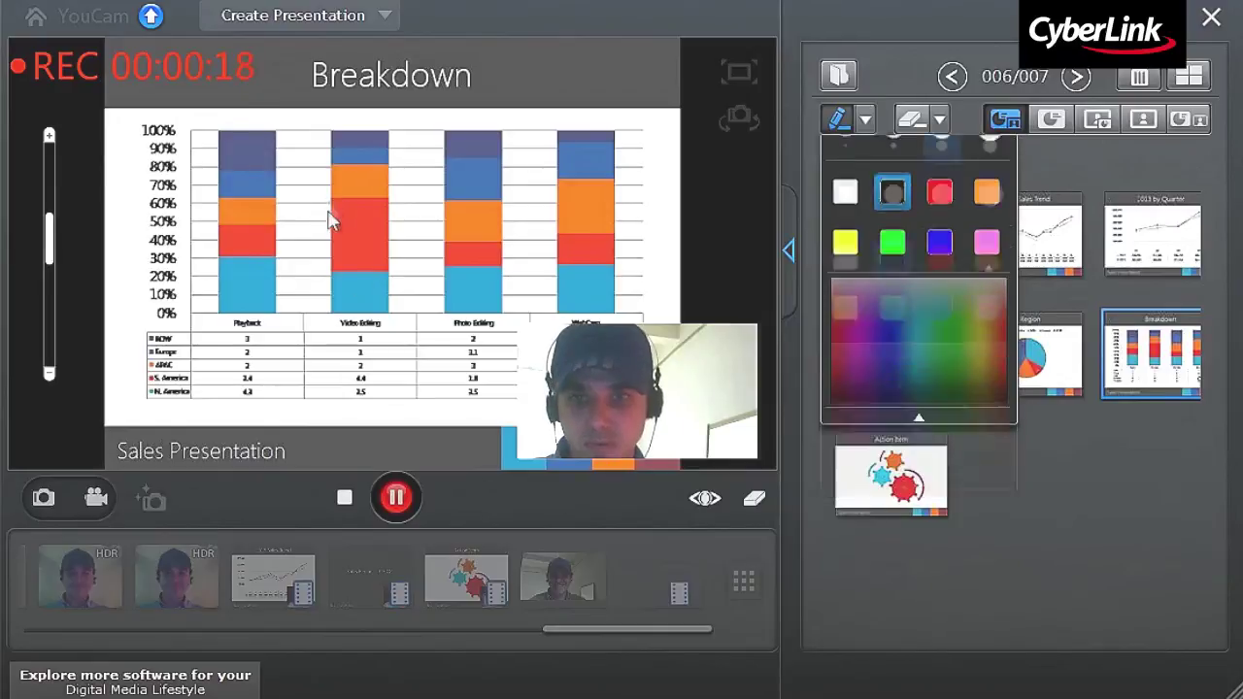
left_click_drag(315, 241, 332, 280)
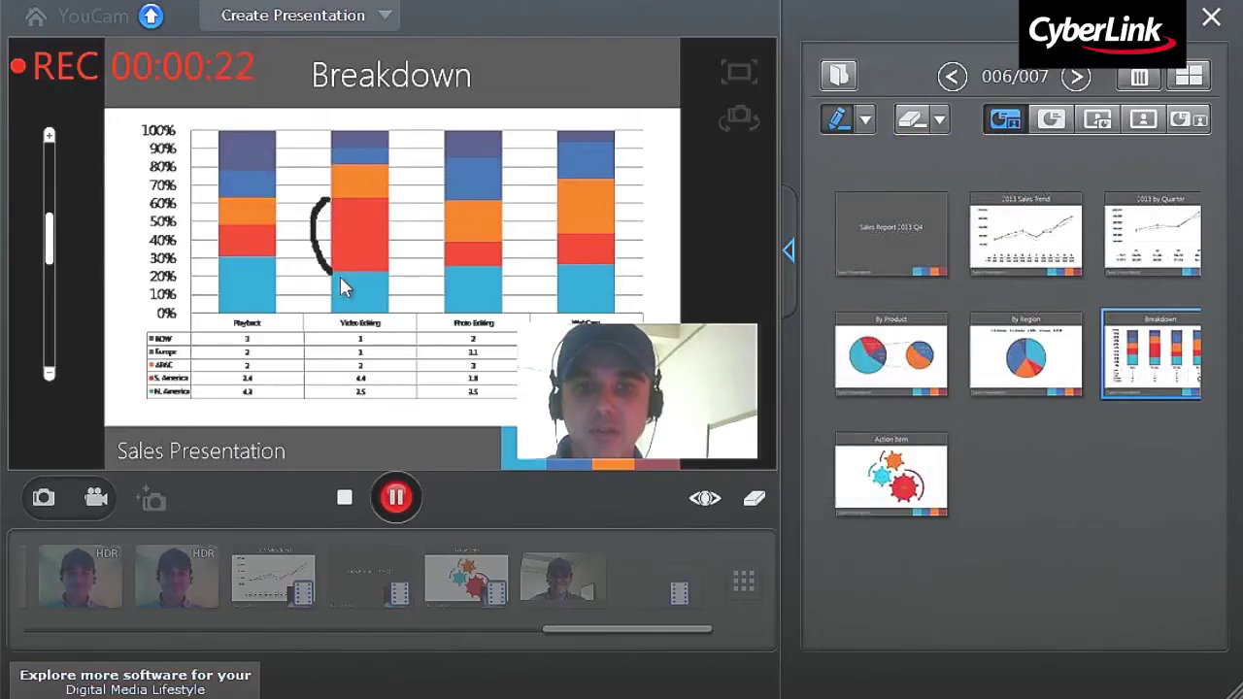
left_click_drag(440, 211, 437, 239)
Step: Erase, redraw the bracket beside the third bar, and stop the recording
left_click(912, 119)
key("p")
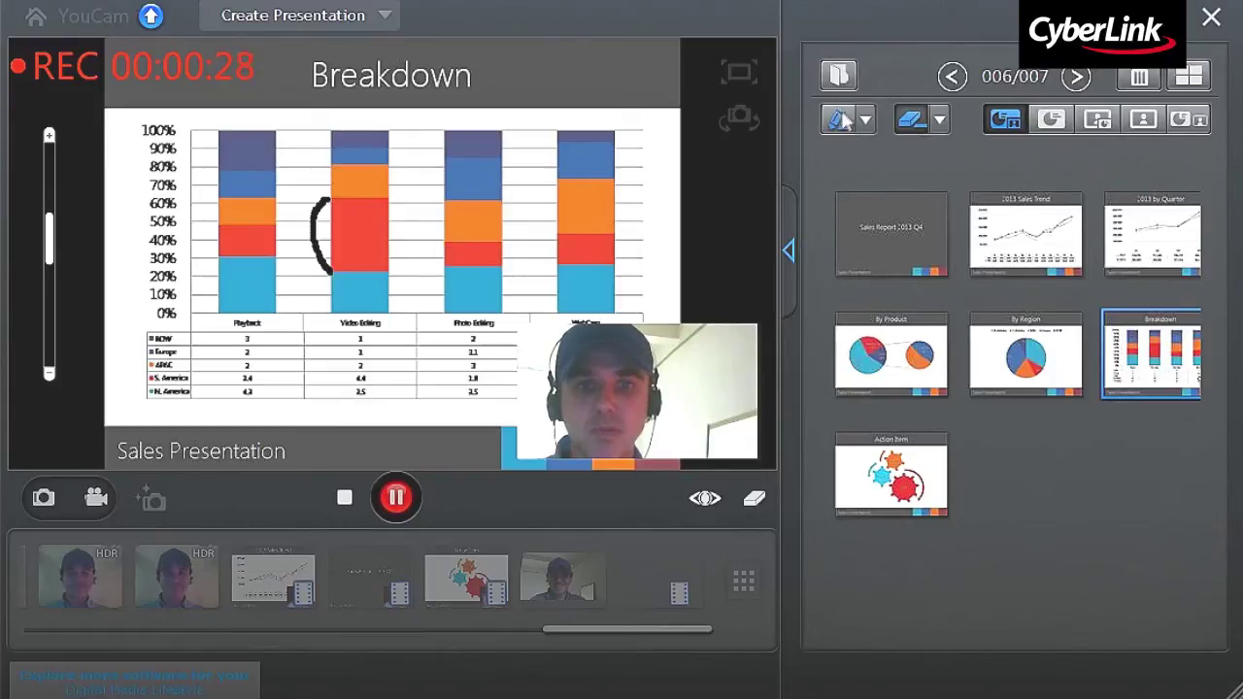
left_click_drag(440, 231, 447, 279)
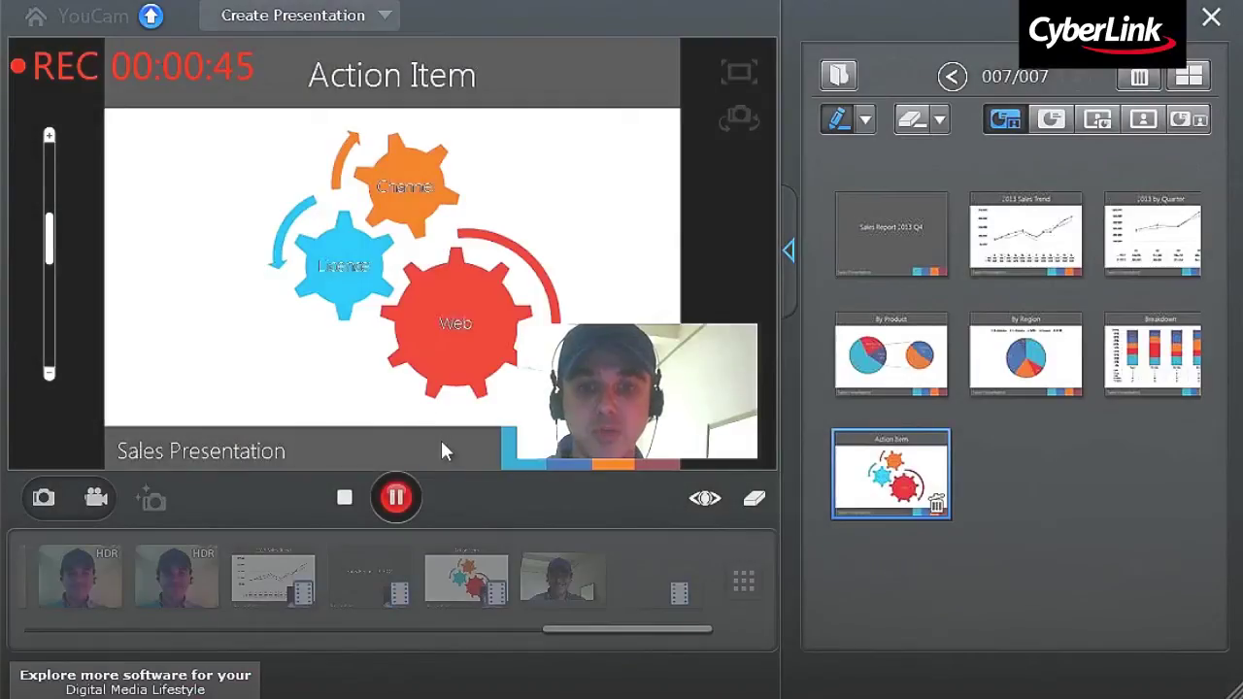
left_click(345, 498)
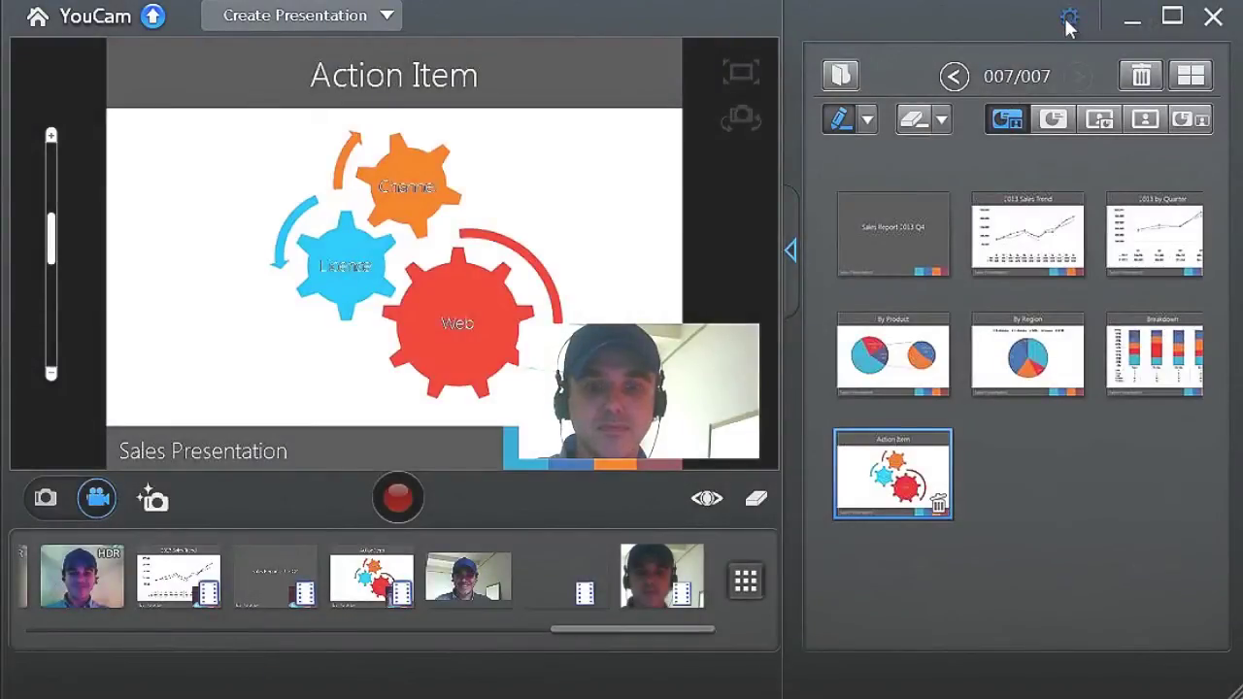
Step: In Settings, keep the FaceTime camera, 1280 x 720 resolution, and Cirrus Logic microphone
left_click(1069, 19)
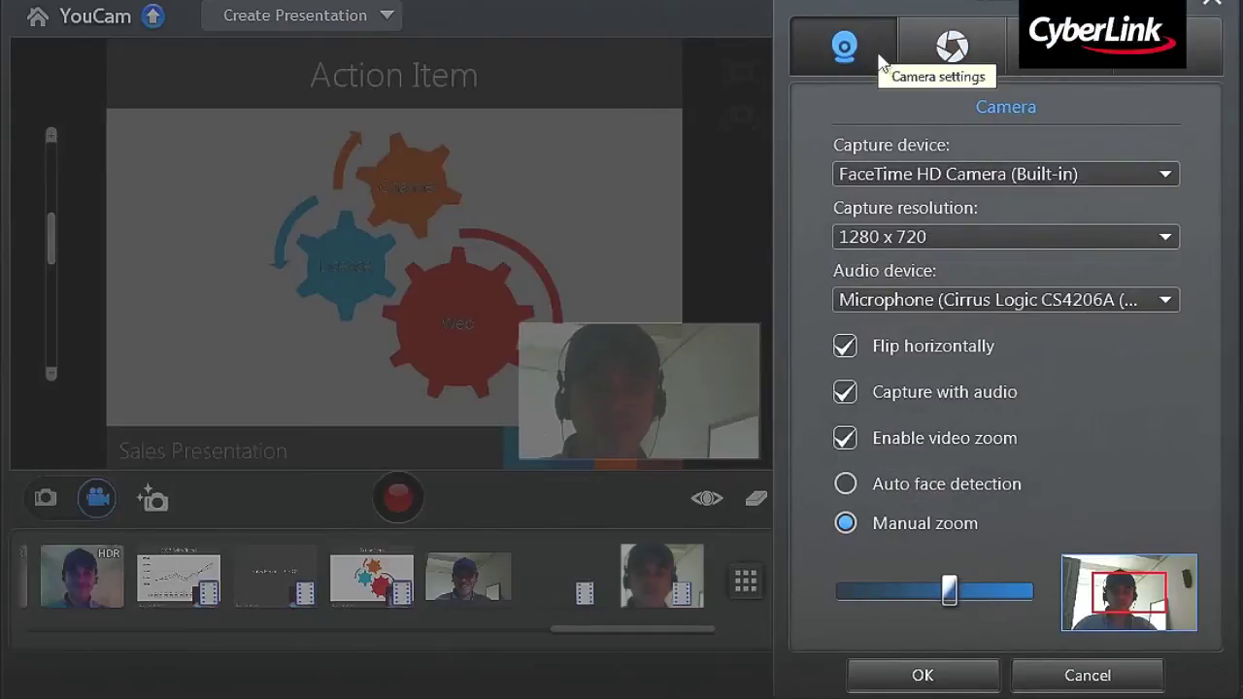
left_click(1098, 168)
left_click(1094, 169)
left_click(1068, 236)
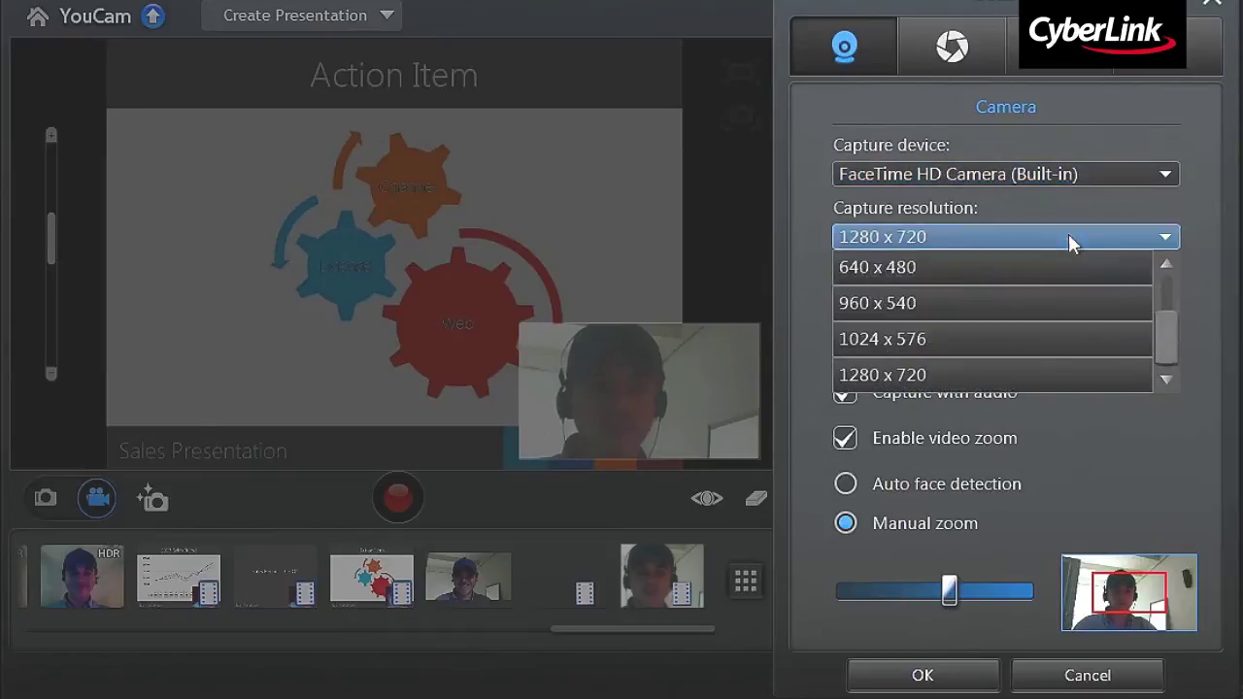
left_click(1005, 372)
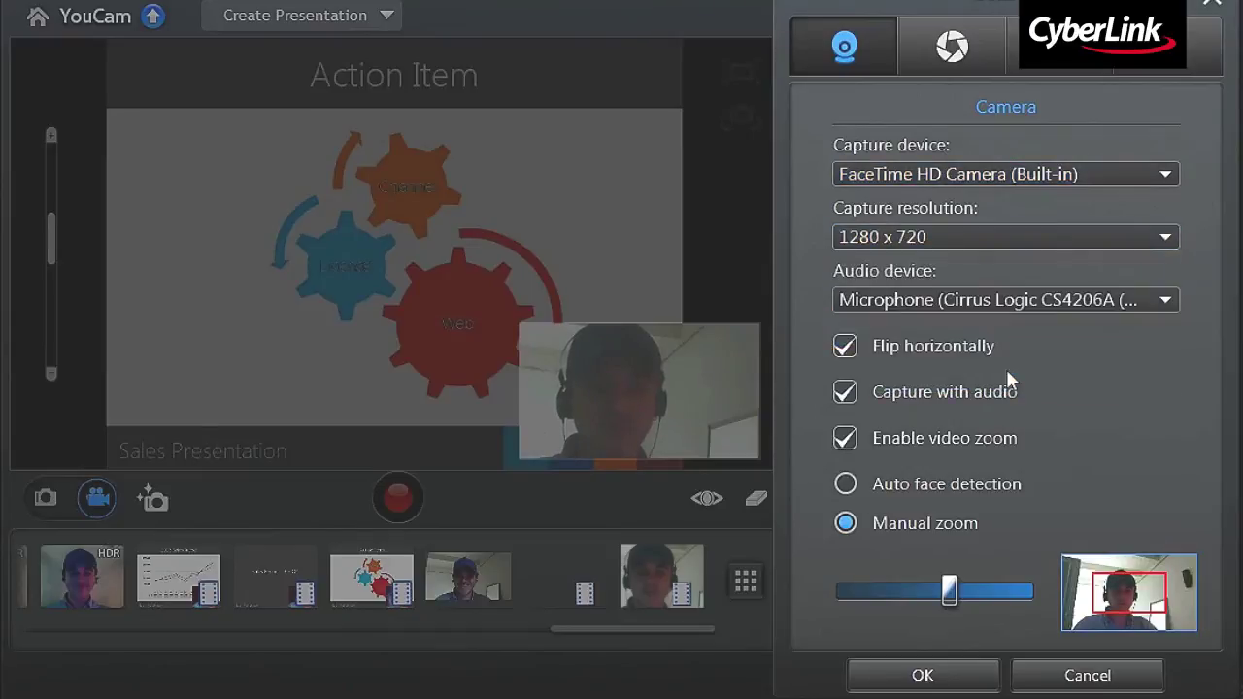
left_click(1030, 296)
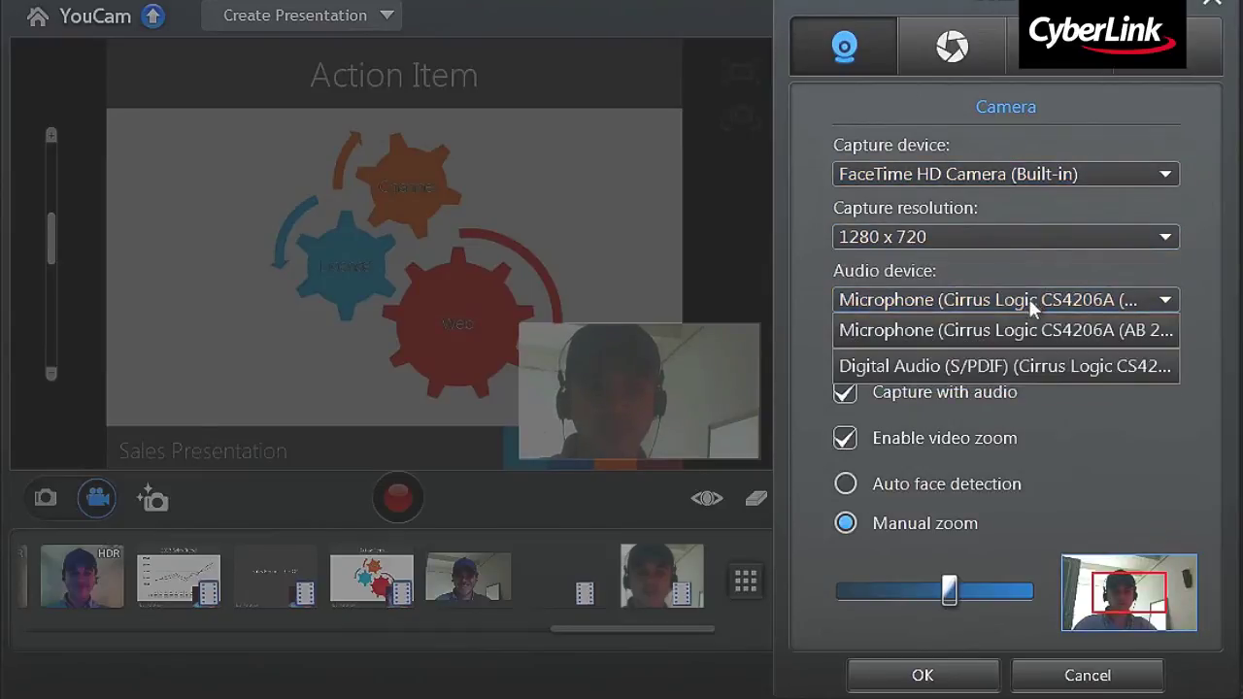
left_click(1027, 331)
Step: Keep horizontal flip and video zoom on, and set zoom to Auto face detection
left_click(845, 348)
left_click(845, 347)
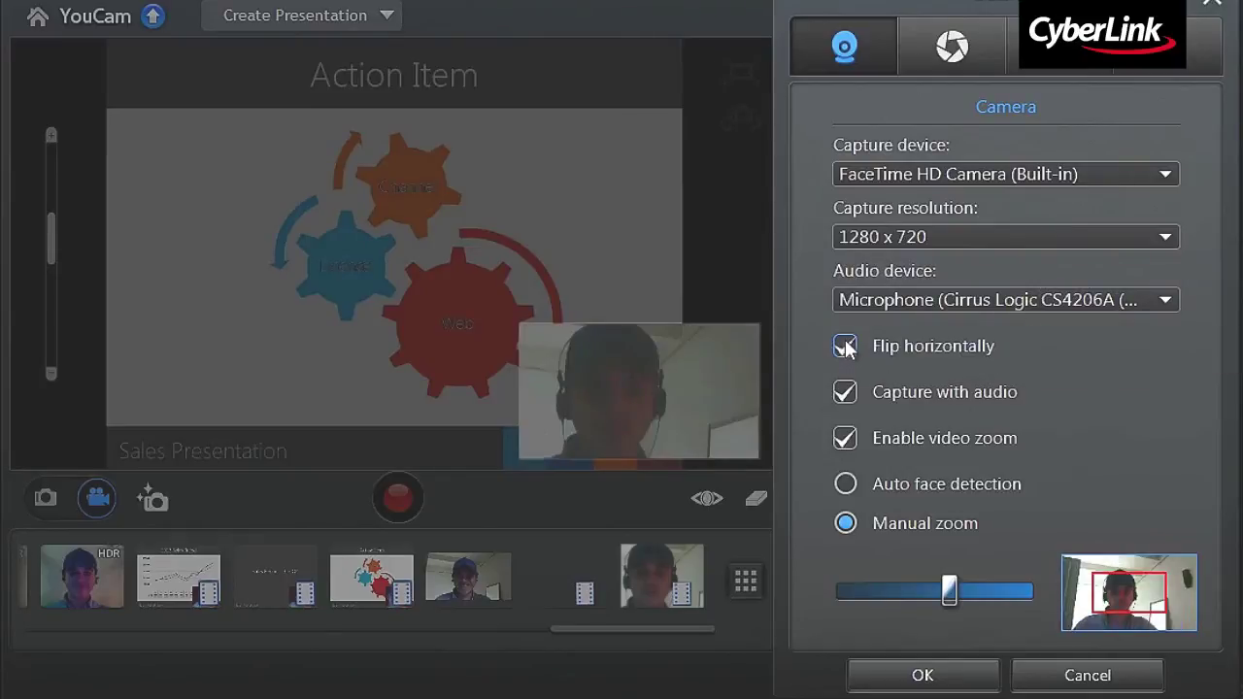
left_click(845, 440)
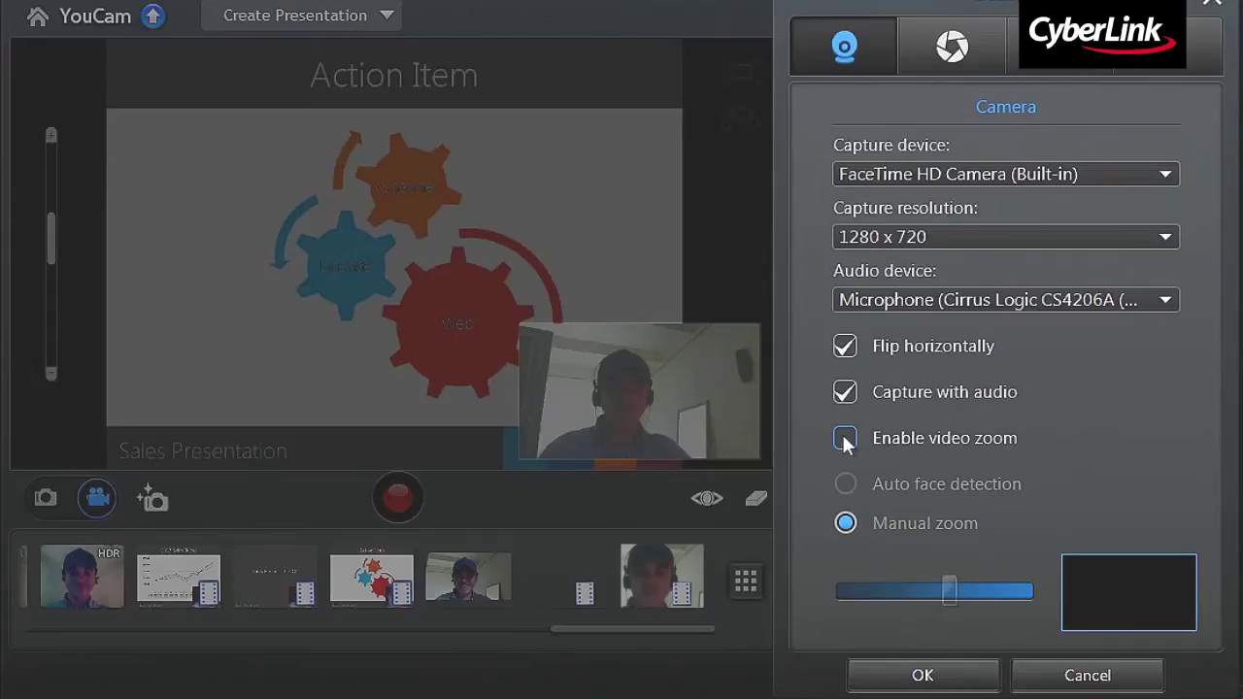
left_click(845, 440)
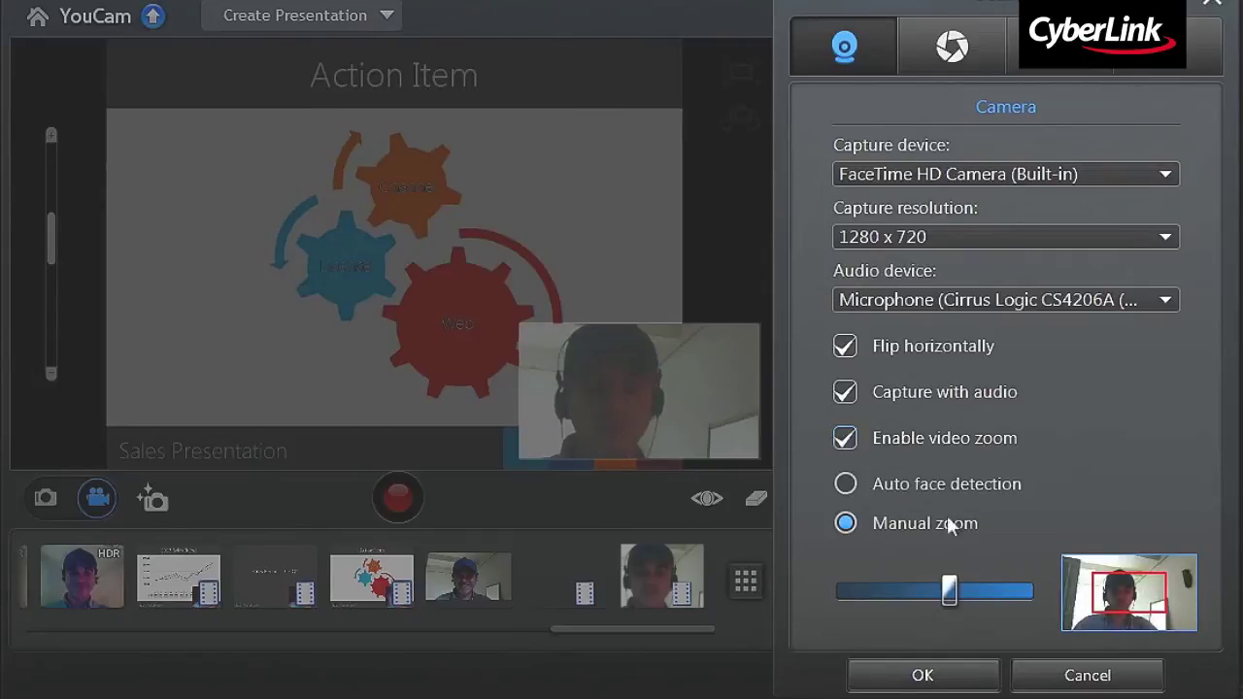
mouse_move(949, 590)
left_mouse_down()
mouse_move(983, 595)
mouse_move(938, 588)
left_mouse_up()
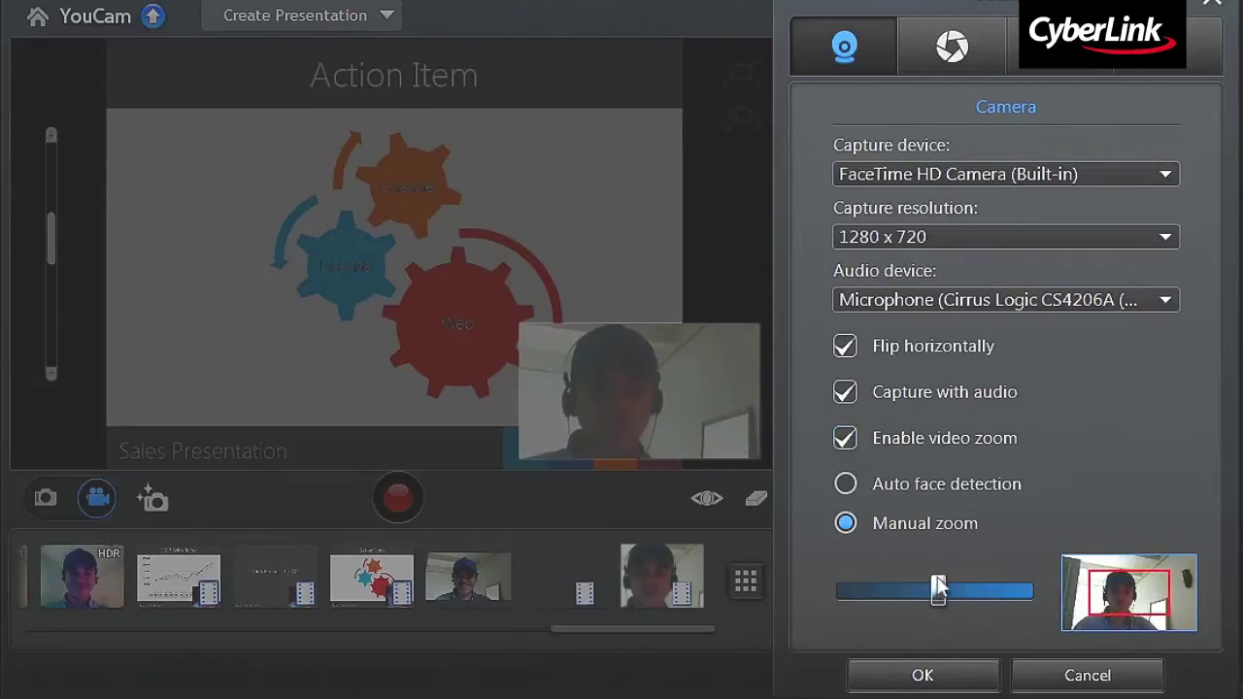
left_click(846, 486)
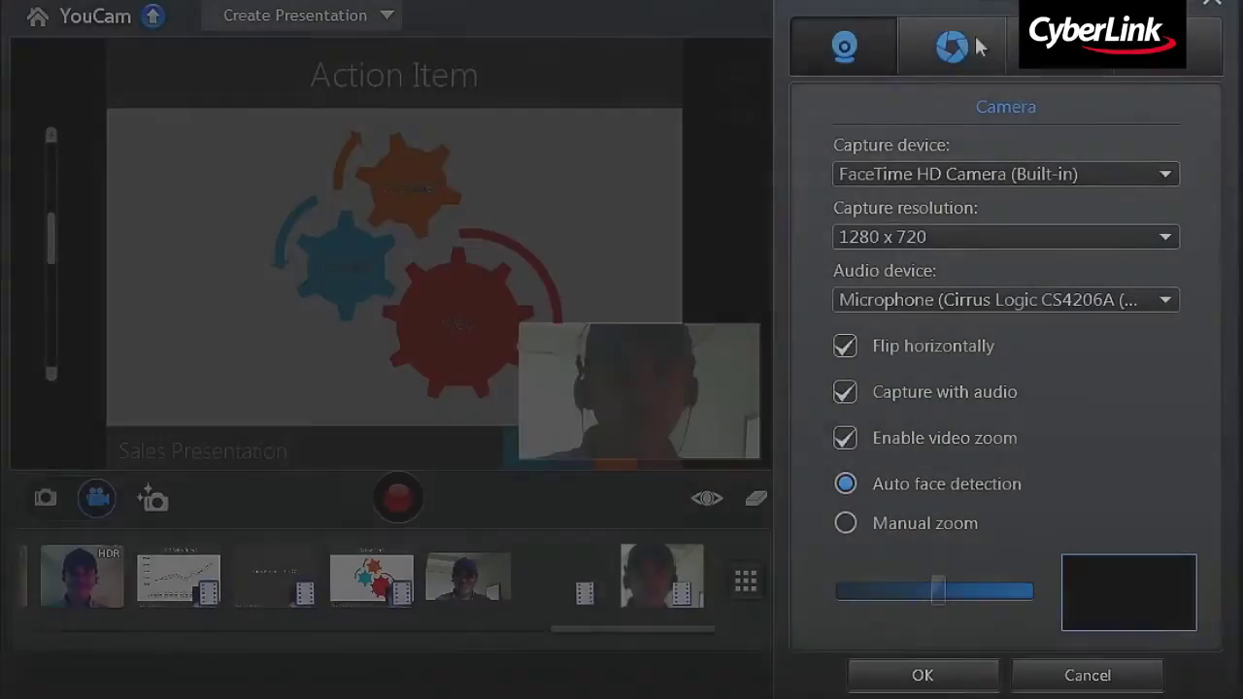
Step: Set the Capture & Snapshot save folder to My Documents > YouCam
left_click(973, 38)
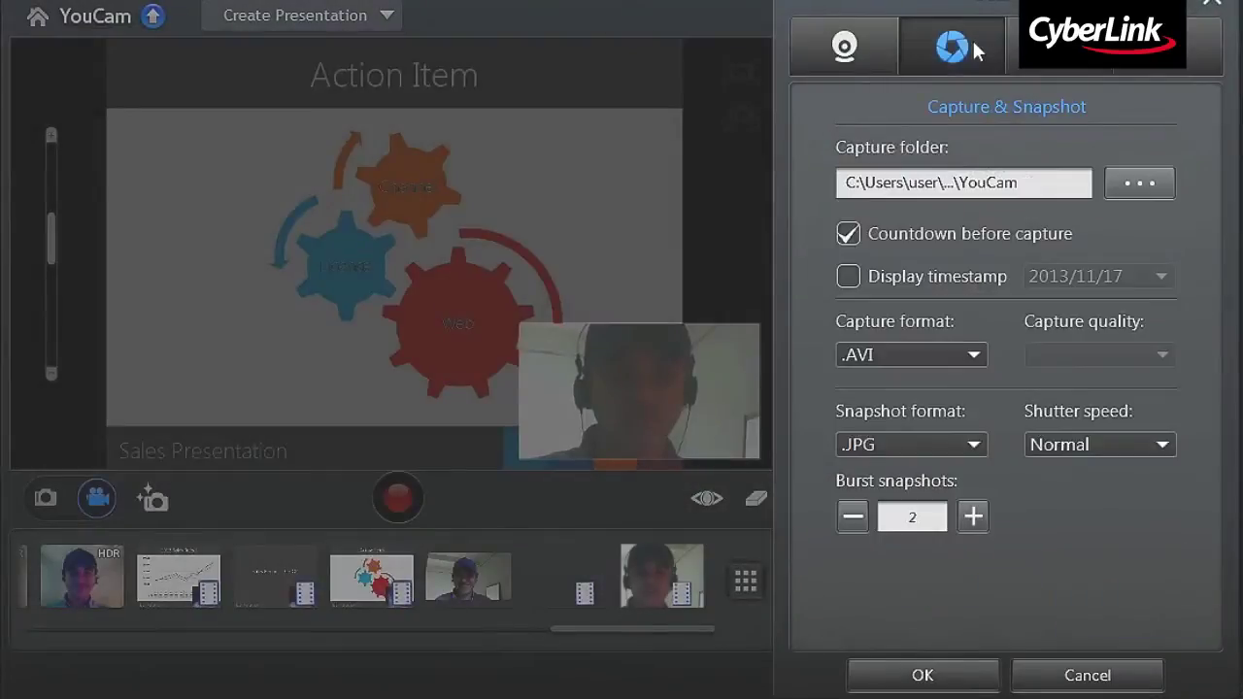
left_click(1119, 183)
left_click_drag(816, 361, 816, 410)
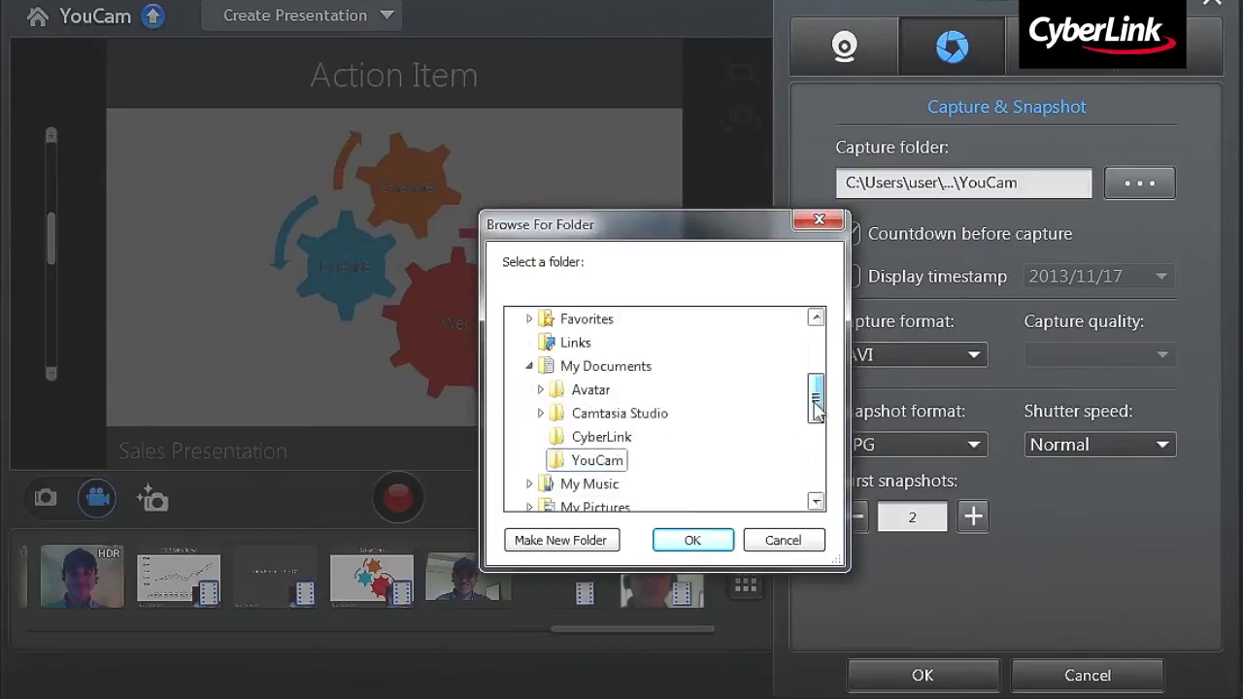
left_click(694, 537)
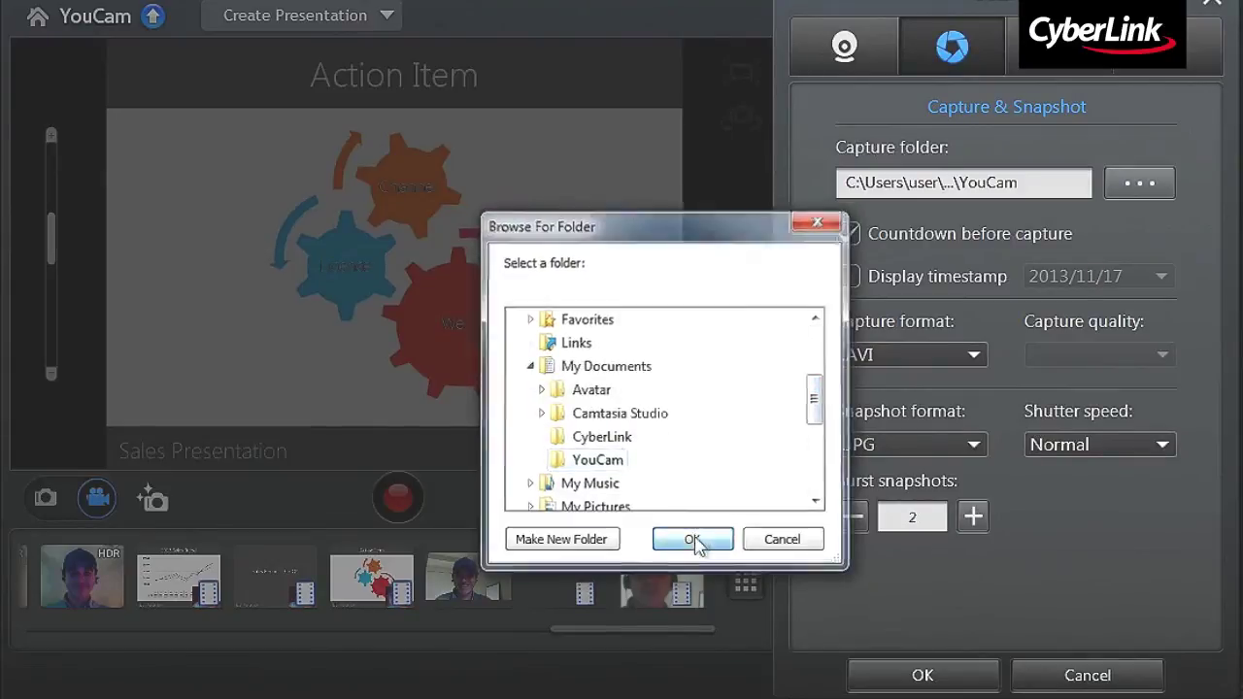